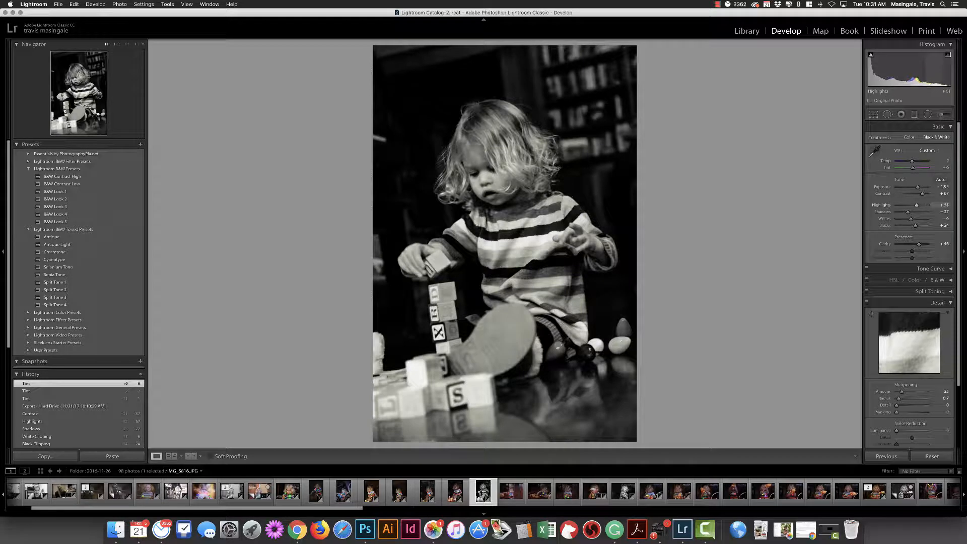
# - Raise the black-and-white portrait's Highlights to +78 and its Exposure to +2.60
pyautogui.press('Up')
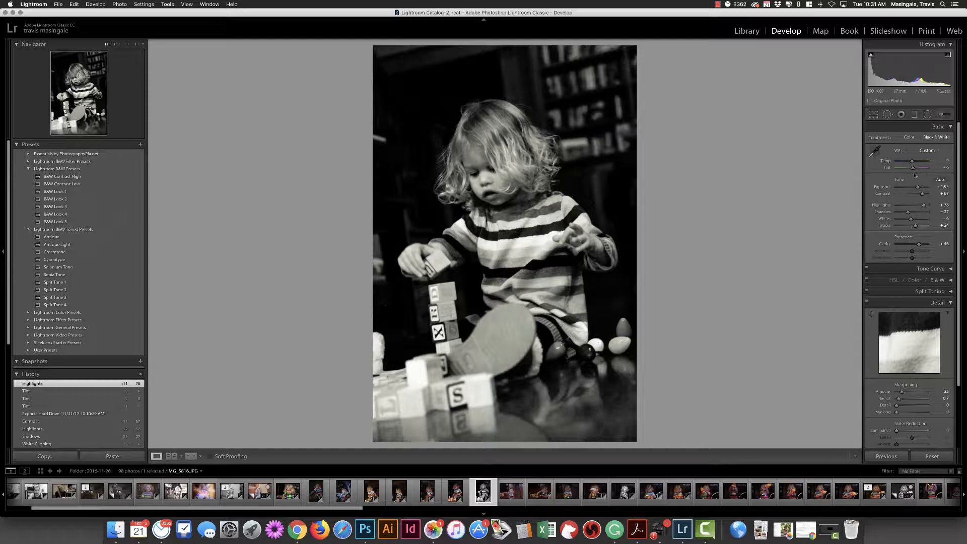
pyautogui.moveTo(917, 188); pyautogui.dragTo(920, 187)
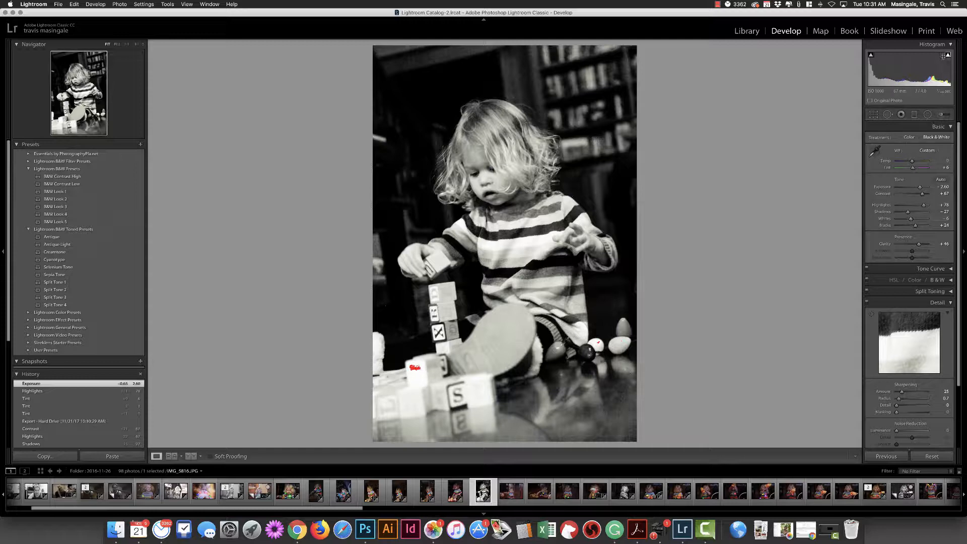
# - Check the photo for clipped highlights and clipped shadows using the histogram's clipping indicators
pyautogui.click(948, 55)
pyautogui.click(948, 56)
pyautogui.click(872, 57)
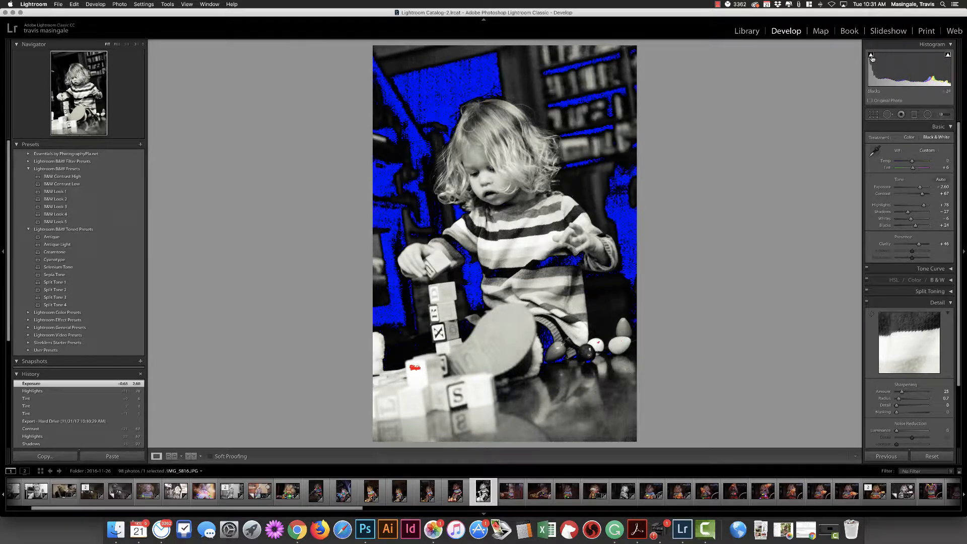
pyautogui.moveTo(871, 57)
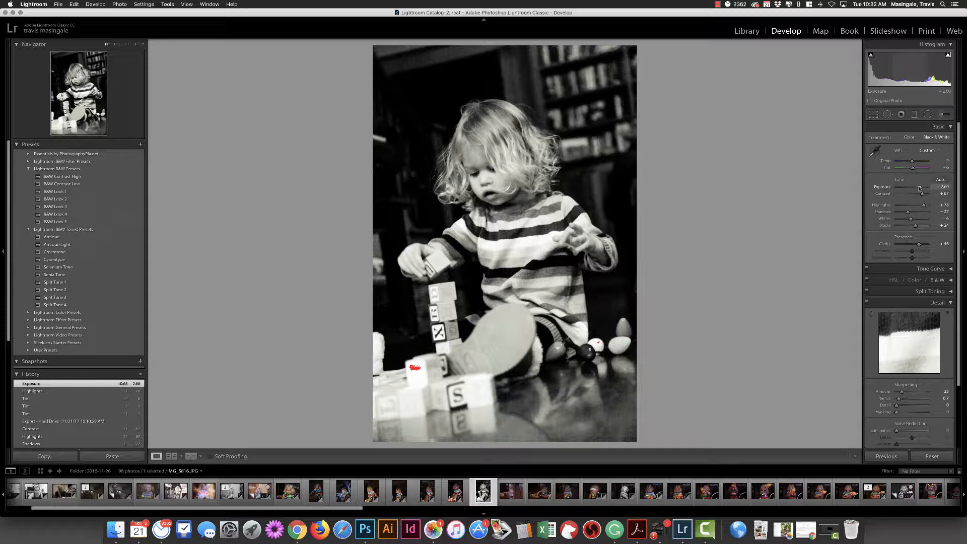
# - Set the photo's Exposure to +2.50, Contrast to +34 and Highlights to +79
pyautogui.moveTo(921, 188)
pyautogui.mouseDown()
pyautogui.moveTo(933, 188)
pyautogui.moveTo(903, 195)
pyautogui.moveTo(911, 194)
pyautogui.mouseUp()
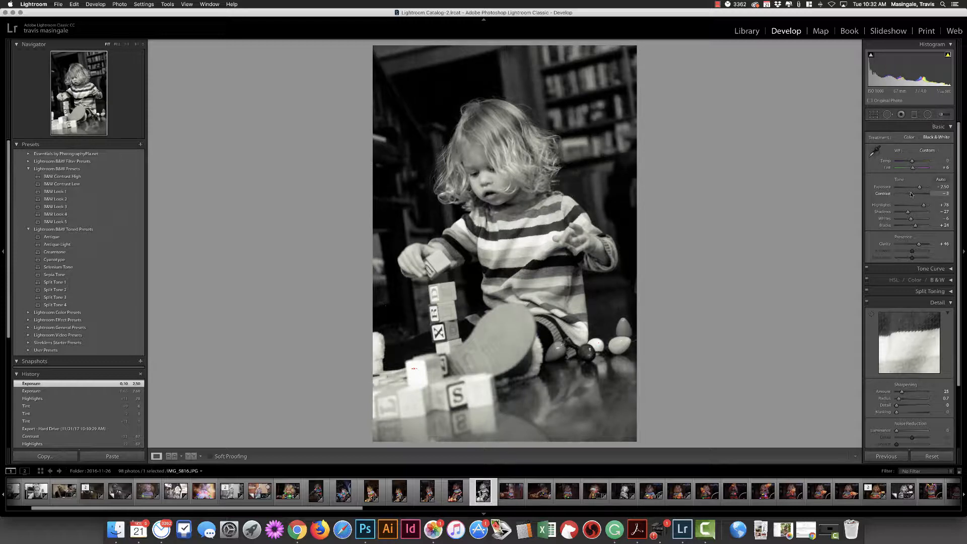
pyautogui.moveTo(911, 194); pyautogui.dragTo(910, 193)
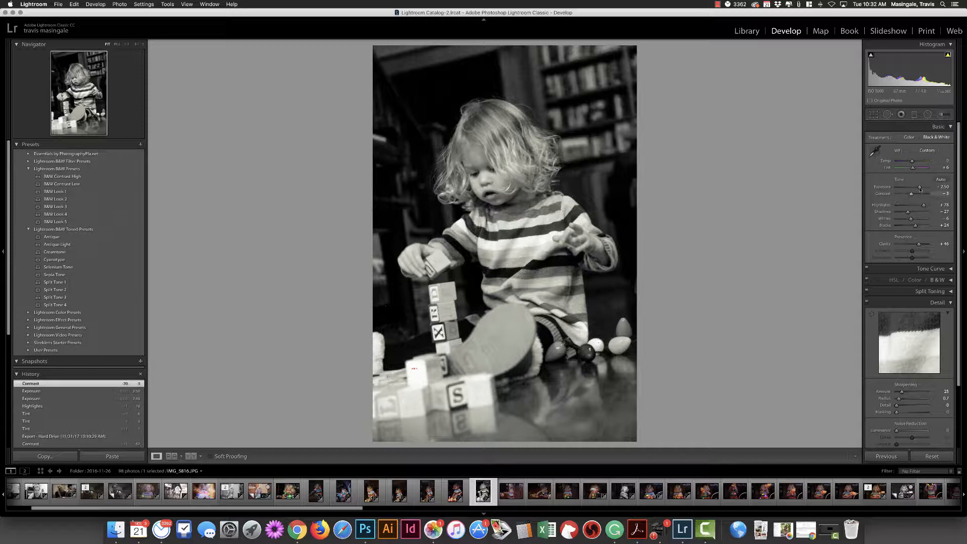
pyautogui.moveTo(912, 196); pyautogui.dragTo(919, 195)
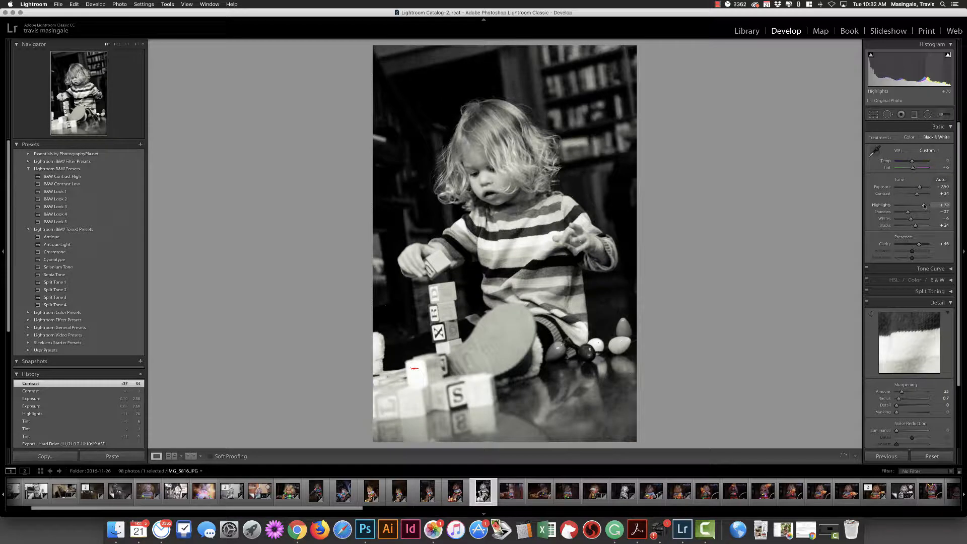
pyautogui.moveTo(924, 206); pyautogui.dragTo(925, 206)
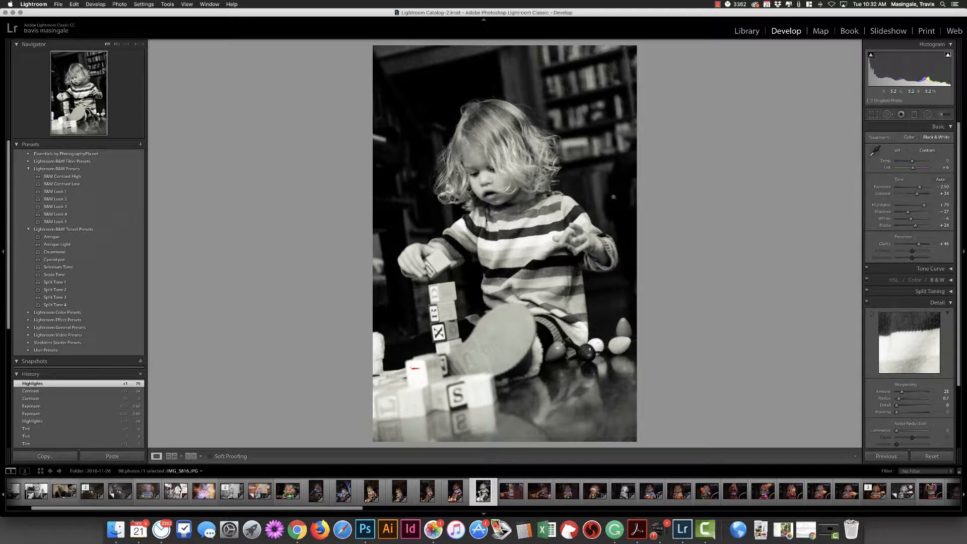
# - Open the export settings for the edited photo and go to its image sizing options
pyautogui.click(58, 4)
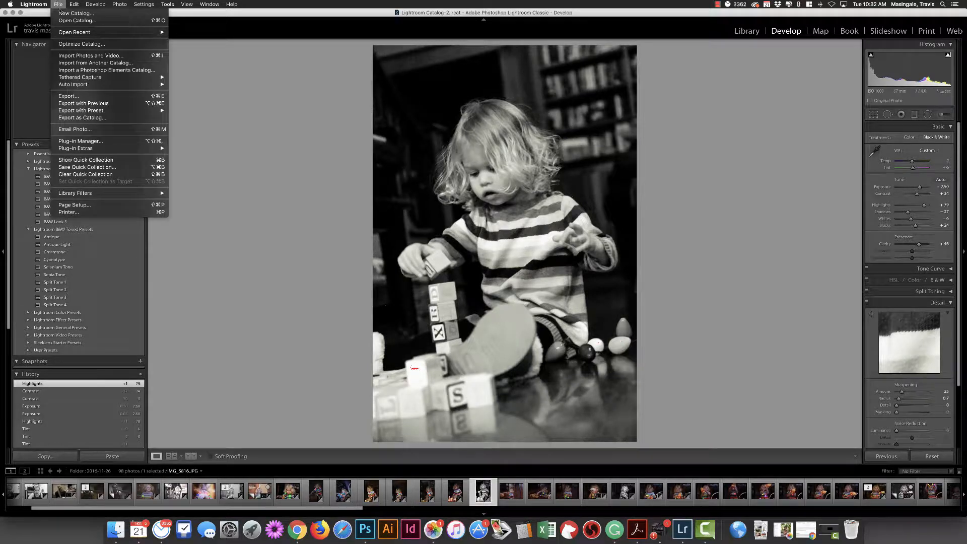
pyautogui.click(378, 168)
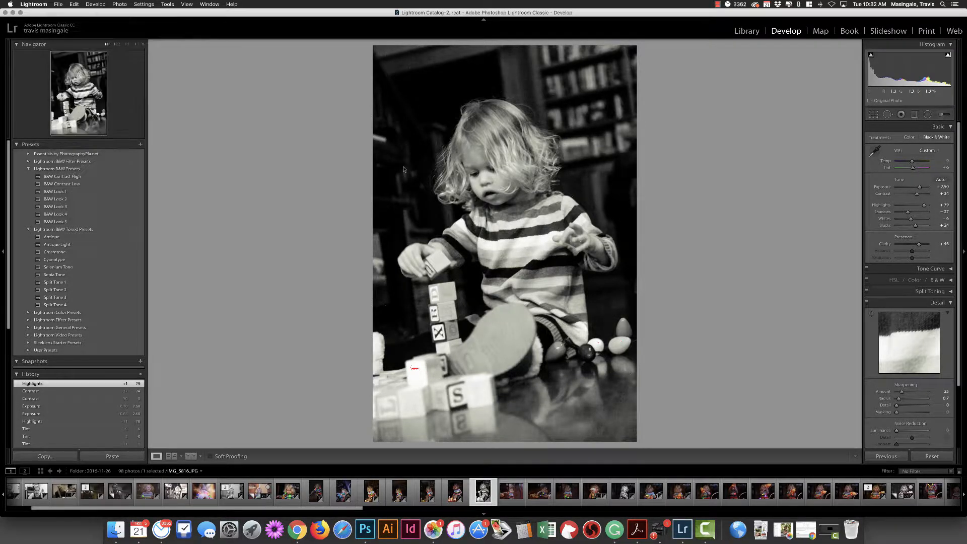
pyautogui.rightClick(403, 166)
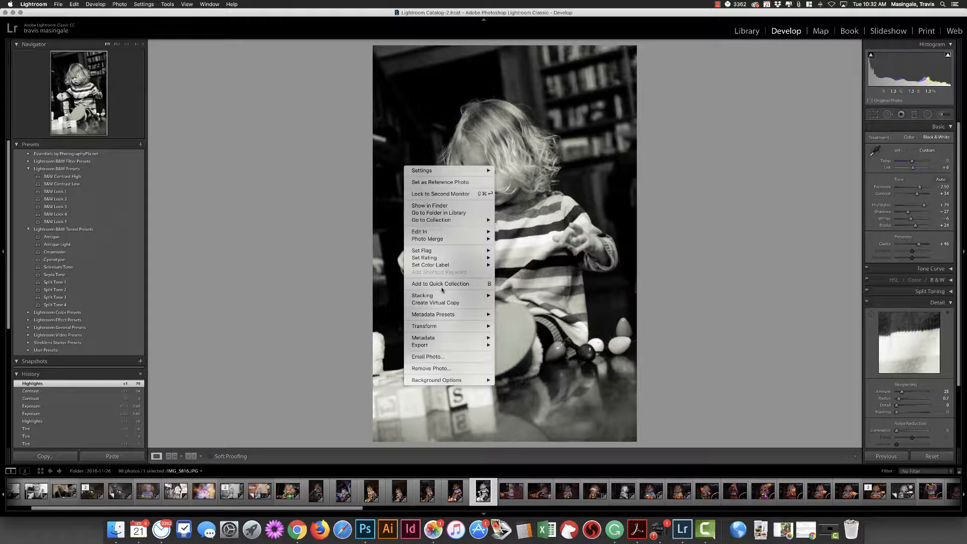
pyautogui.moveTo(446, 345)
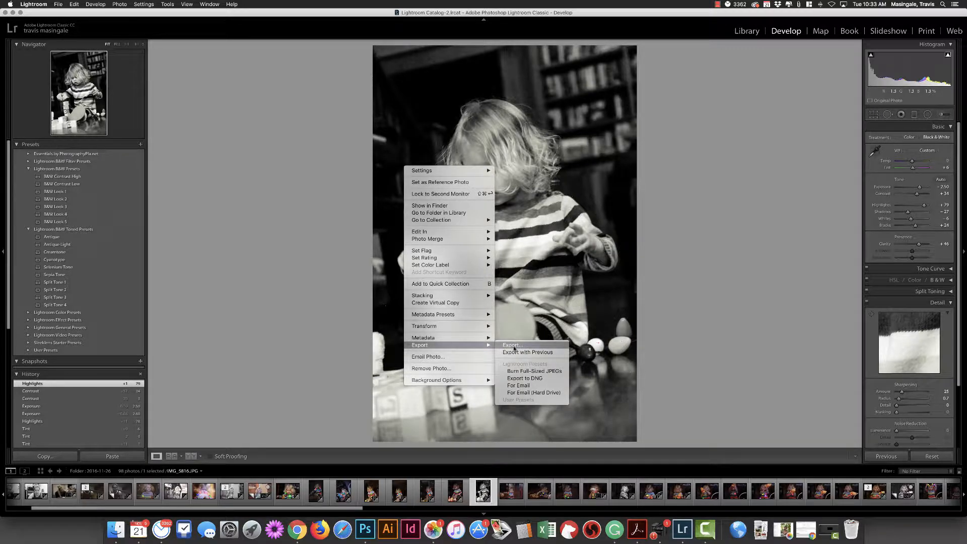
pyautogui.click(514, 347)
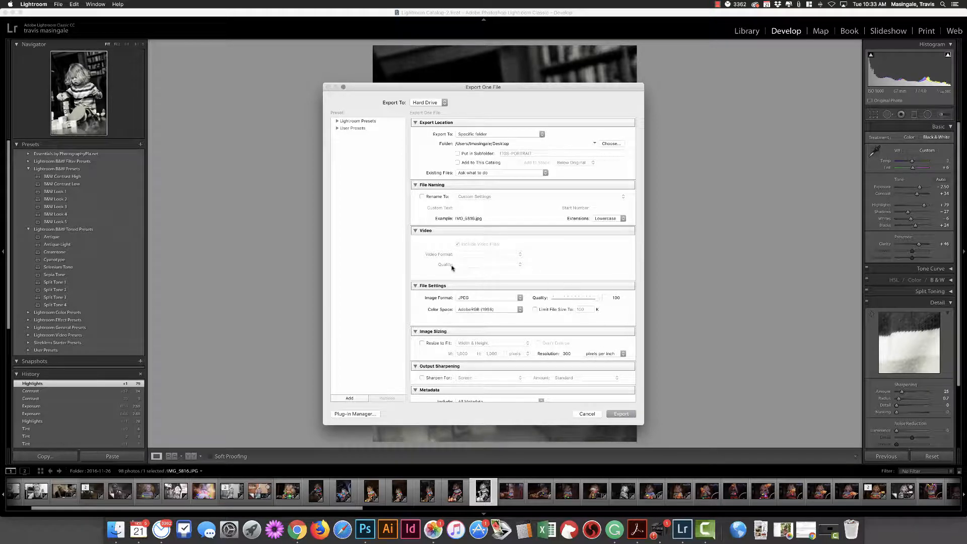
pyautogui.click(623, 415)
pyautogui.scroll(-5, 564, 333)
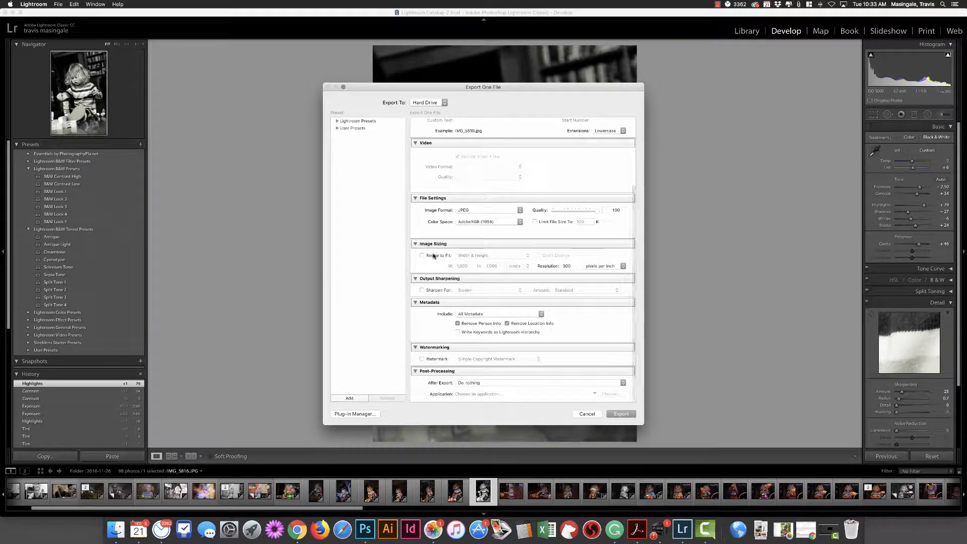
# - Try resizing the exported image to fit a width and height in inches with Don't Enlarge enabled
pyautogui.click(434, 256)
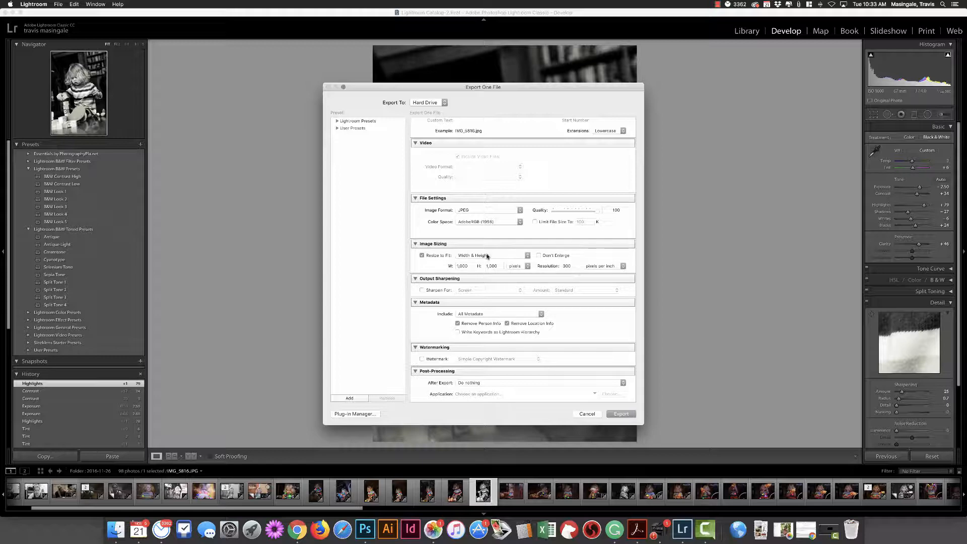
pyautogui.click(526, 266)
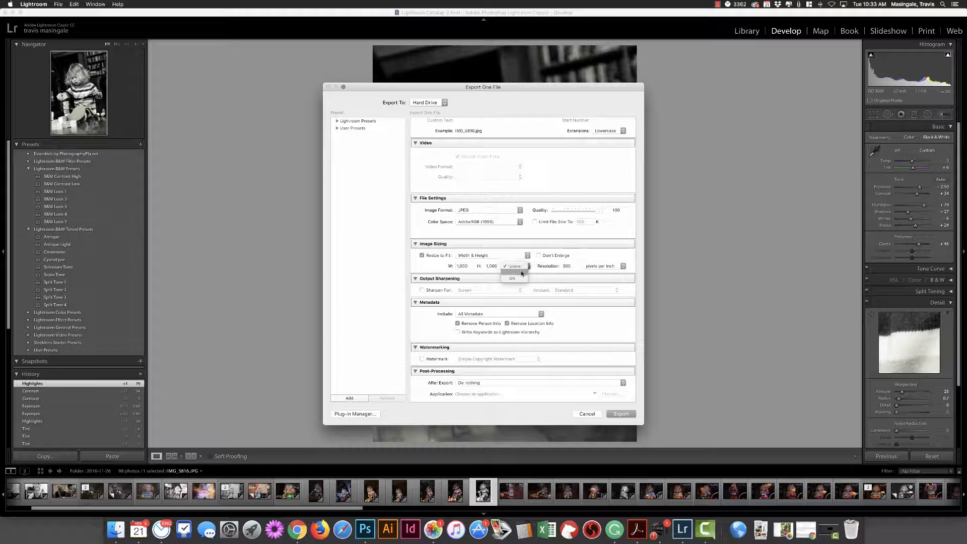
pyautogui.click(516, 275)
pyautogui.click(493, 265)
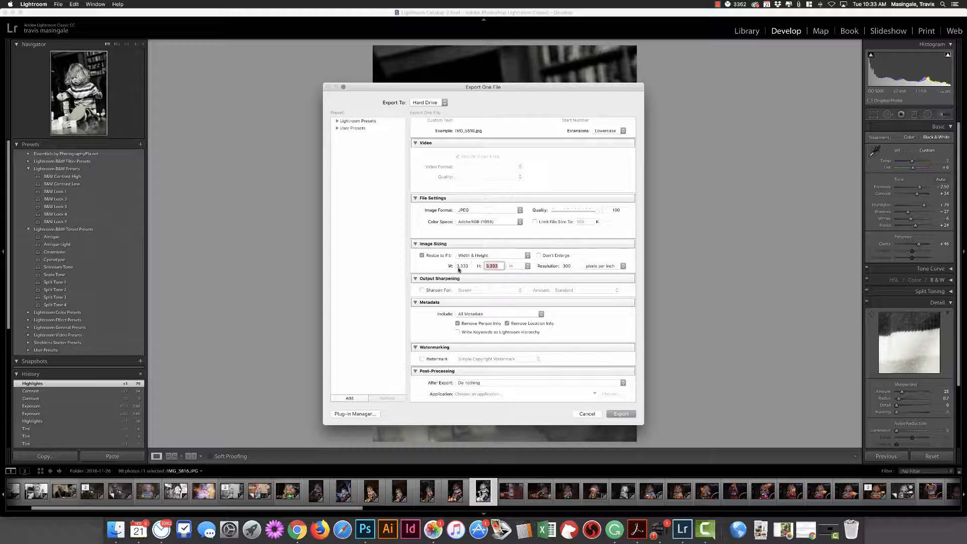
pyautogui.write('800')
pyautogui.doubleClick(466, 266)
pyautogui.doubleClick(495, 266)
pyautogui.click(538, 255)
pyautogui.click(431, 258)
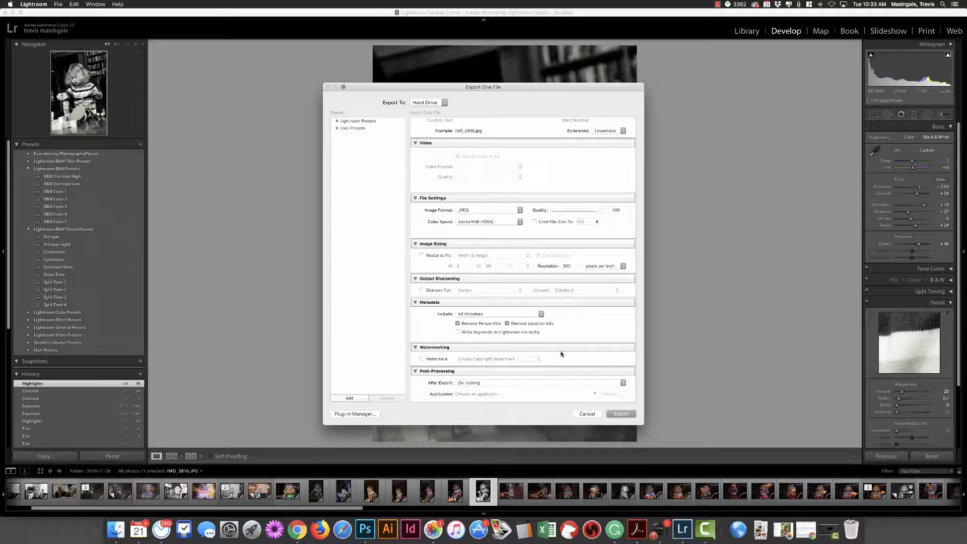
# - Export the photo as a full-size JPEG to the Desktop, overwriting the existing IMG_5816.jpg
pyautogui.click(621, 416)
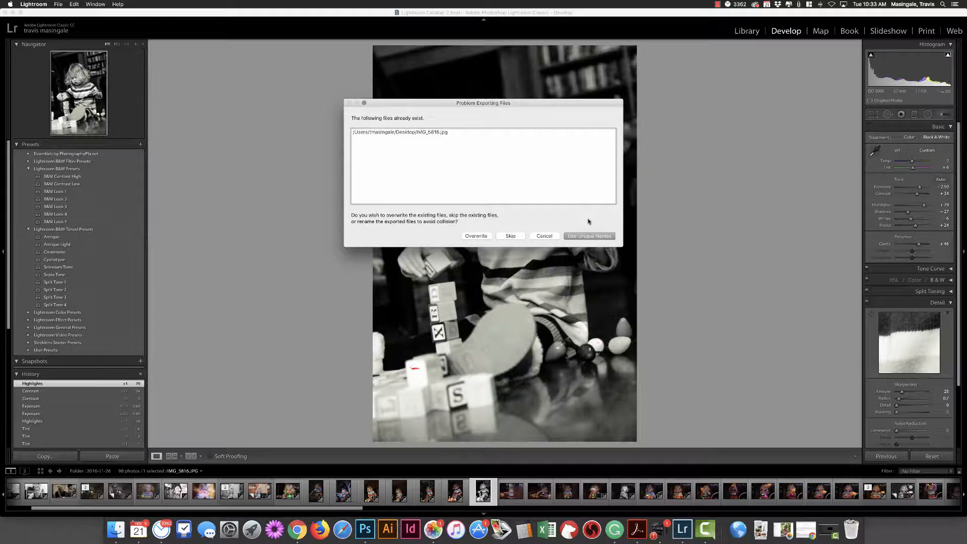
pyautogui.click(476, 236)
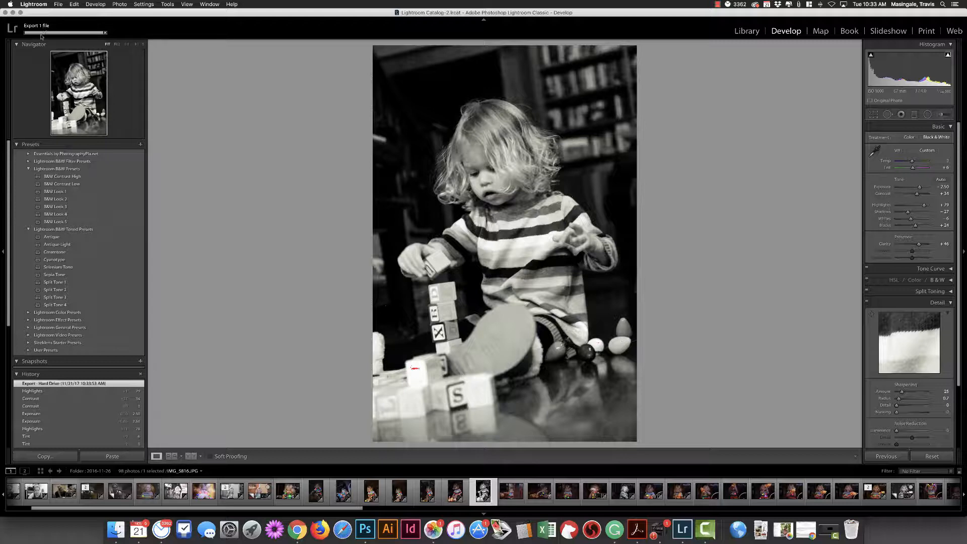
# - Switch to Photoshop and close the previously opened IMG_5816.jpg without saving its changes
pyautogui.click(14, 12)
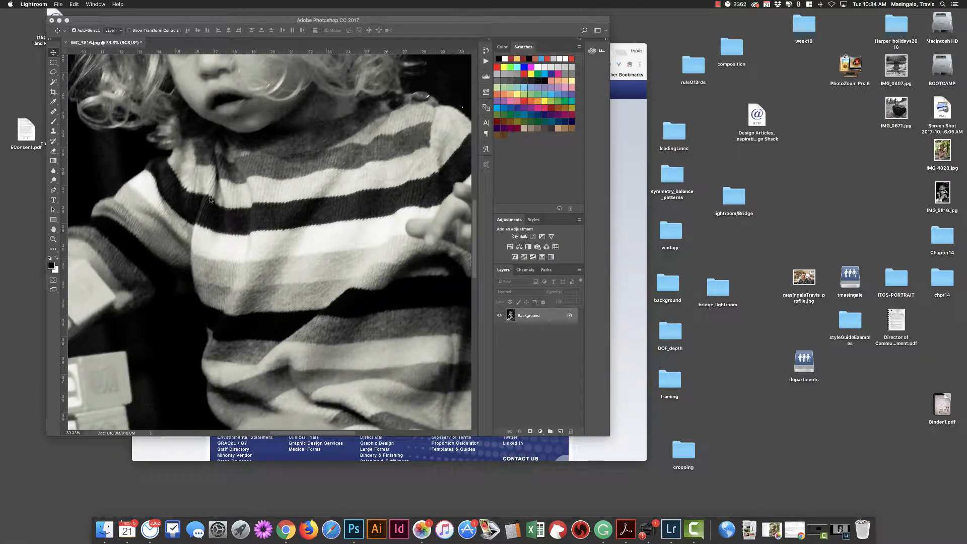
pyautogui.click(67, 44)
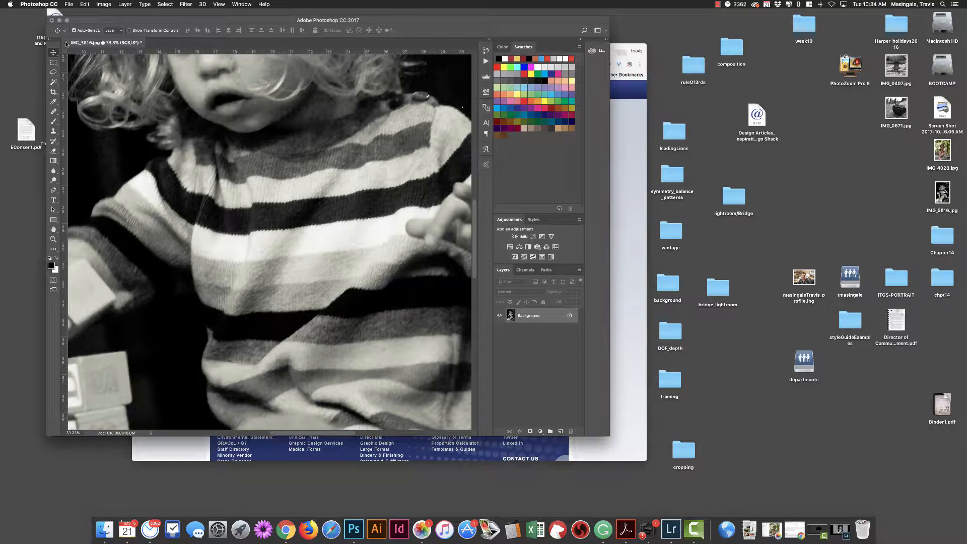
pyautogui.click(66, 42)
pyautogui.click(457, 171)
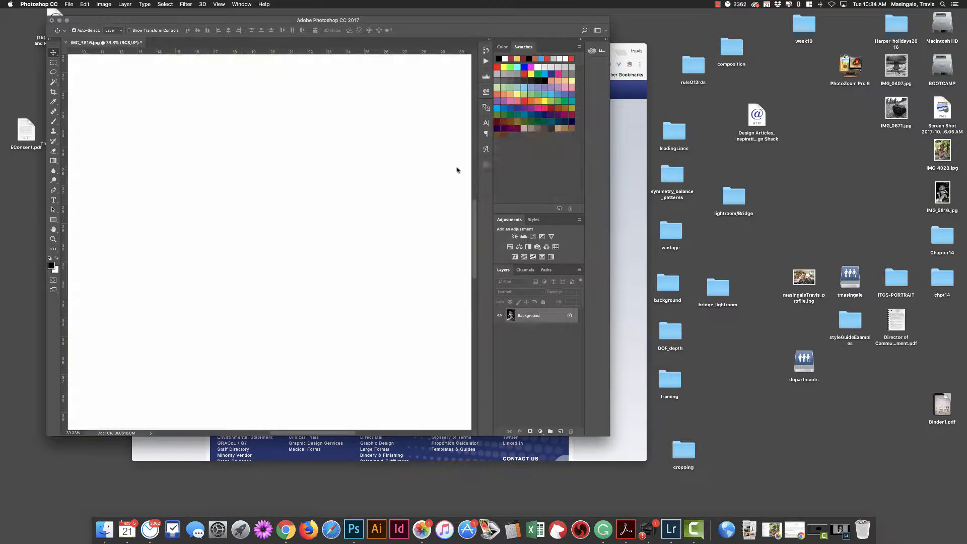
# - Open the newly exported IMG_5816.jpg from the desktop in Photoshop
pyautogui.click(827, 198)
pyautogui.click(942, 193)
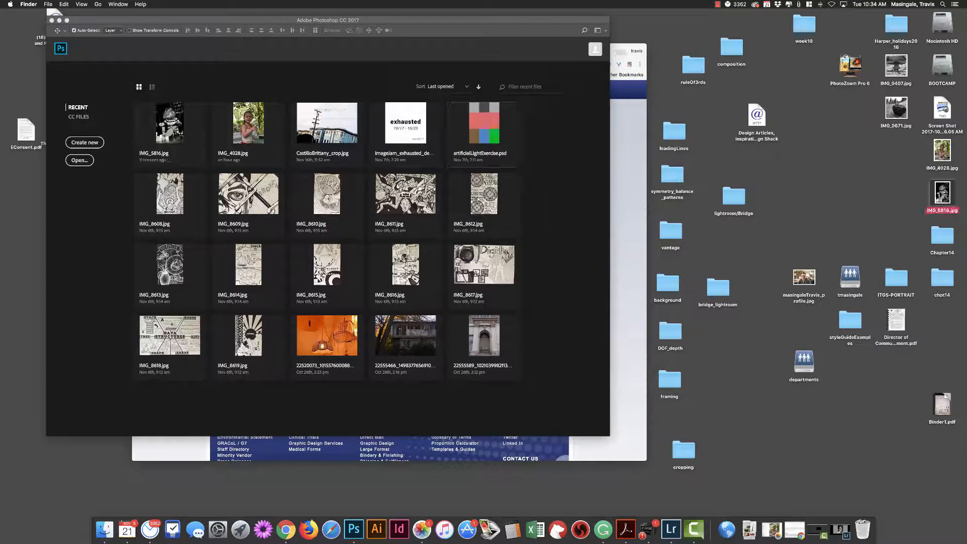
pyautogui.moveTo(942, 193)
pyautogui.mouseDown()
pyautogui.moveTo(916, 194)
pyautogui.moveTo(943, 195)
pyautogui.mouseUp()
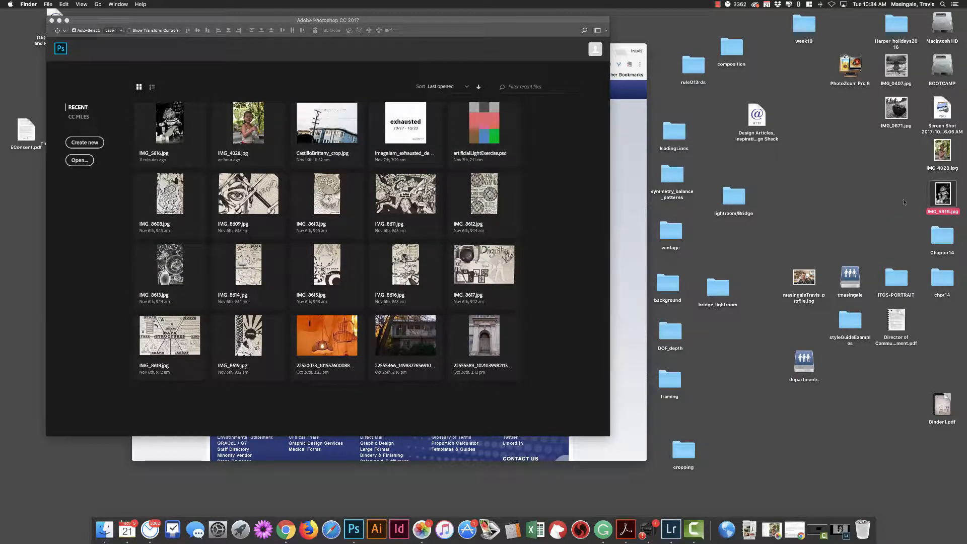
pyautogui.click(574, 205)
pyautogui.click(300, 161)
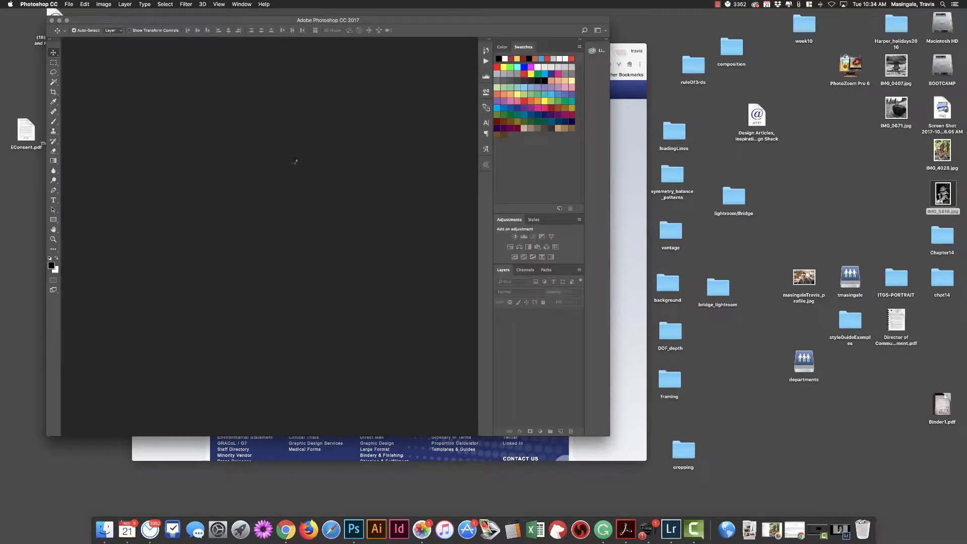
# - Move the Photoshop window toward the middle of the desktop and enlarge it
pyautogui.moveTo(355, 14); pyautogui.dragTo(448, 15)
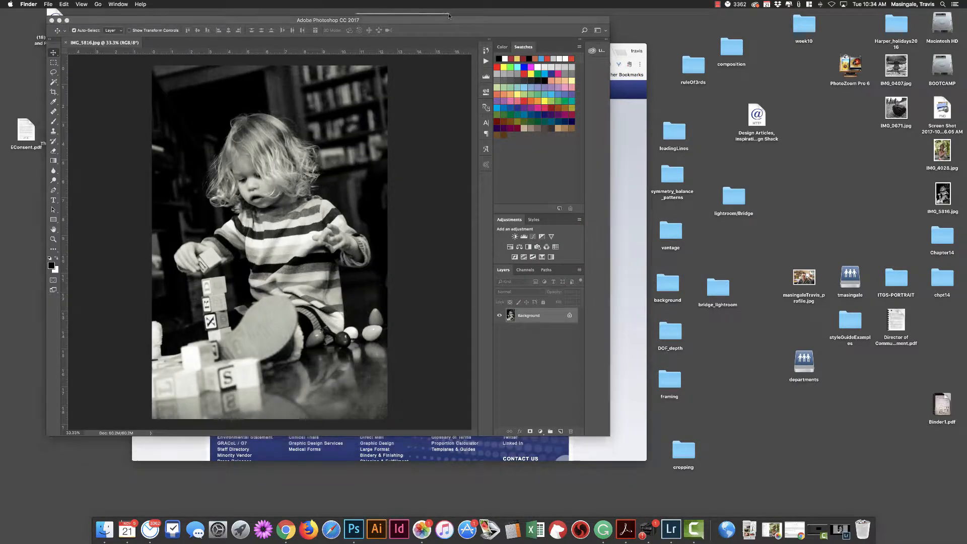
pyautogui.click(358, 20)
pyautogui.moveTo(358, 20); pyautogui.dragTo(438, 24)
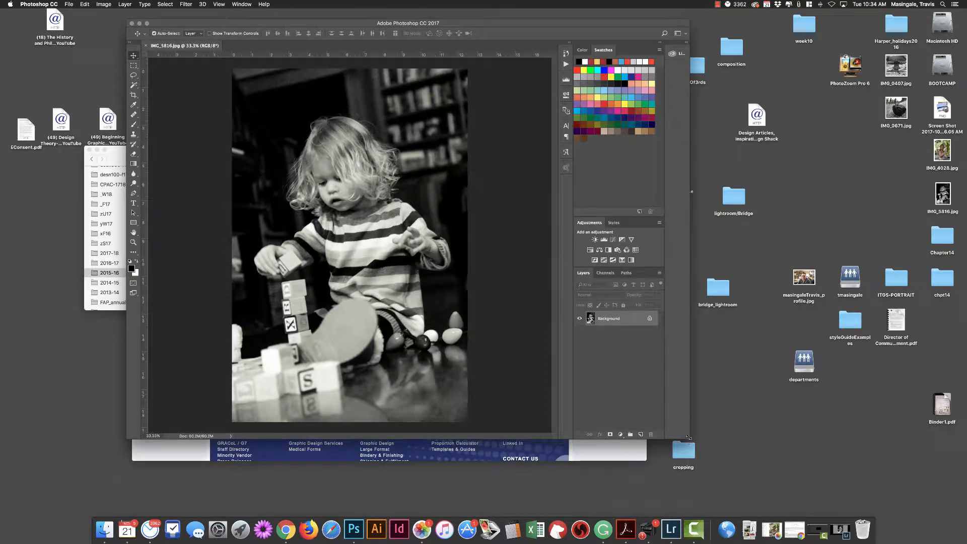
pyautogui.moveTo(715, 487); pyautogui.dragTo(719, 488)
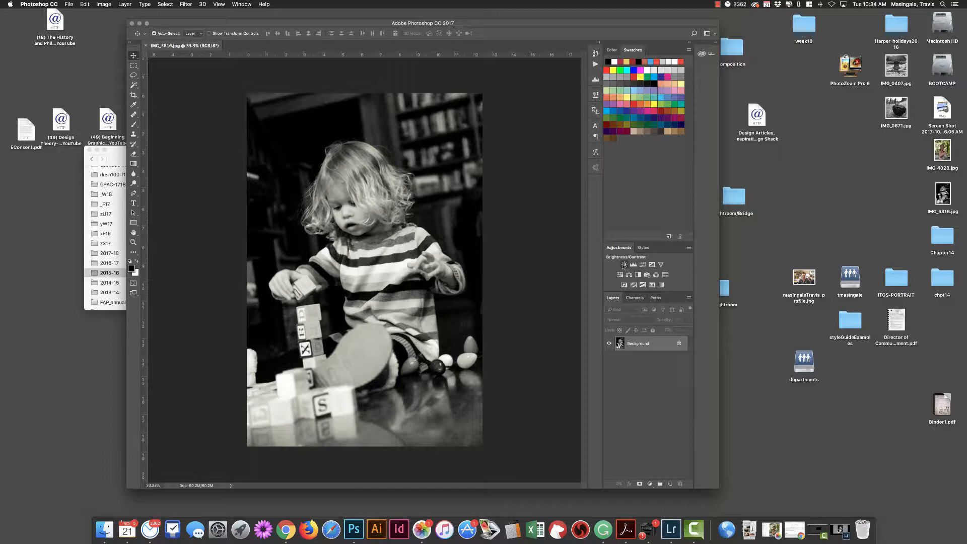
# - Add a Brightness/Contrast adjustment layer with Brightness 23 and Contrast 12
pyautogui.click(624, 265)
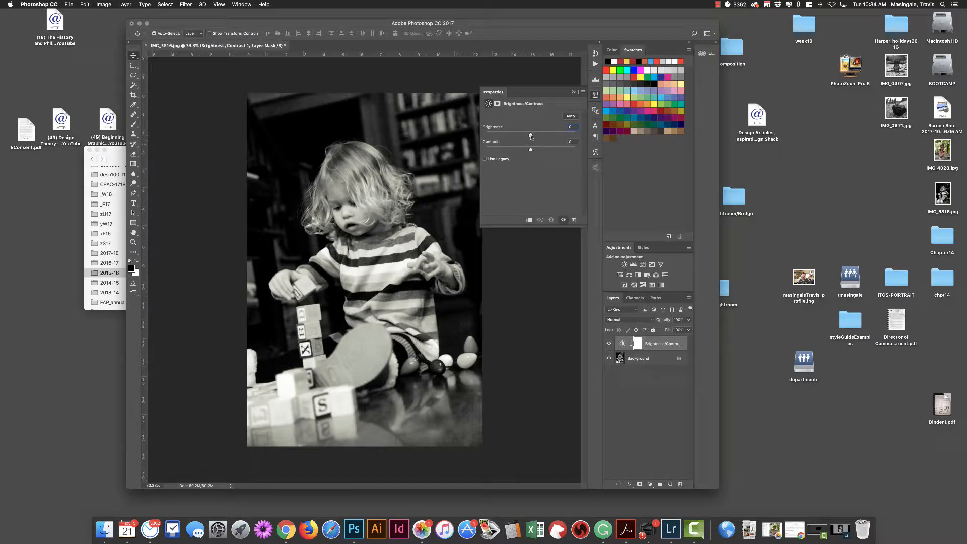
pyautogui.moveTo(531, 135); pyautogui.dragTo(537, 151)
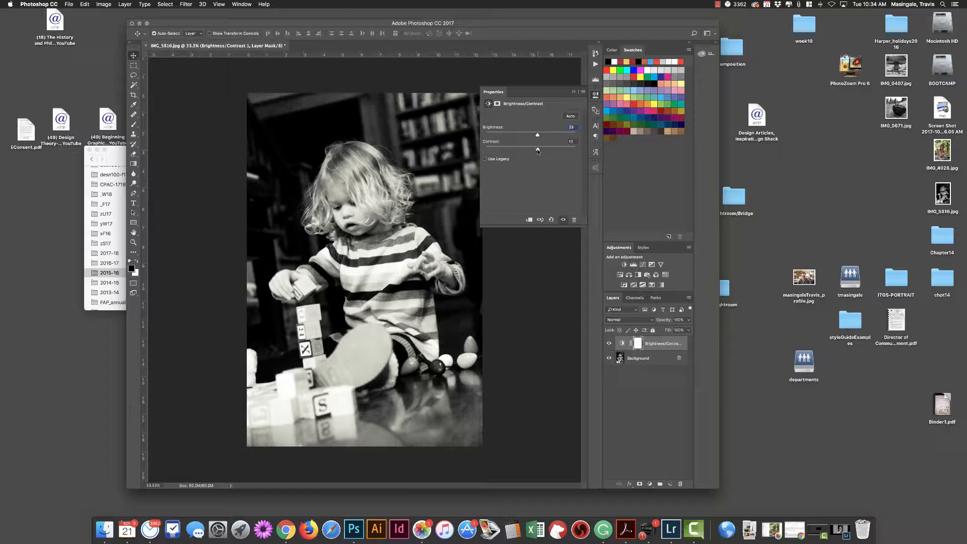
pyautogui.click(573, 92)
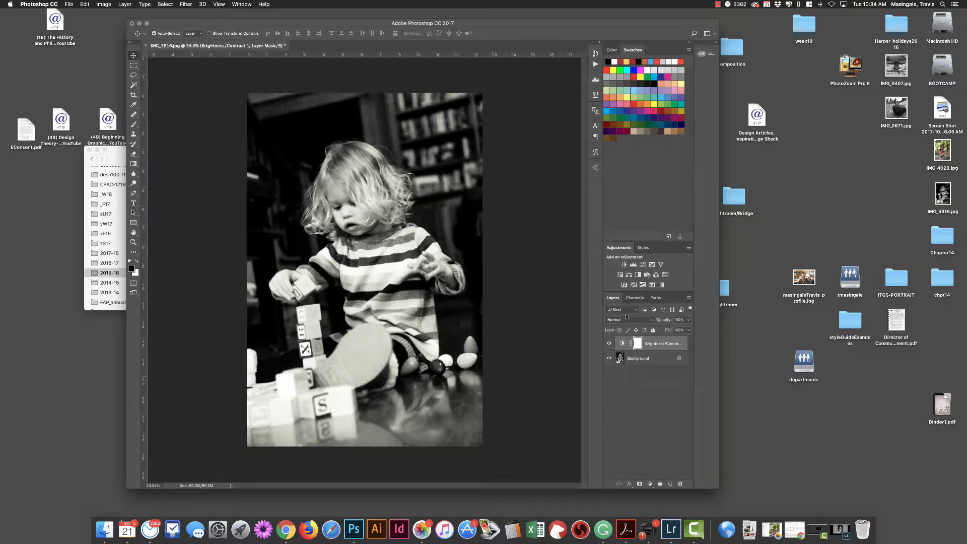
# - Add a Levels adjustment layer and brighten the midtones to 1.34
pyautogui.click(634, 264)
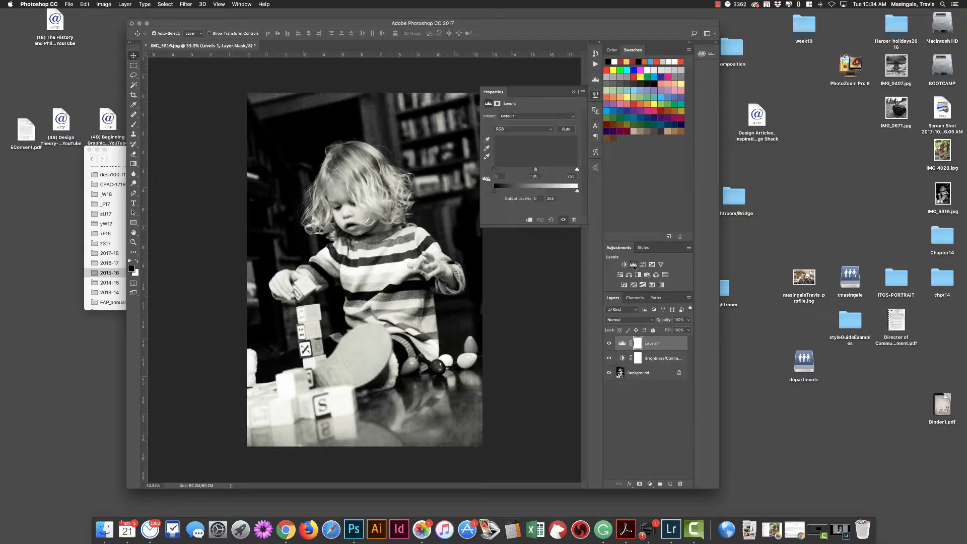
pyautogui.moveTo(536, 170); pyautogui.dragTo(527, 172)
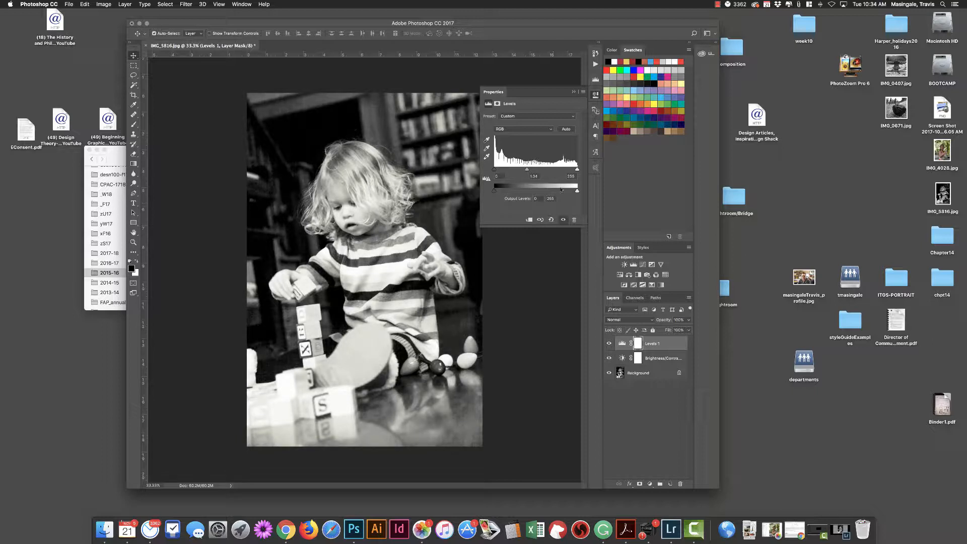
pyautogui.doubleClick(496, 94)
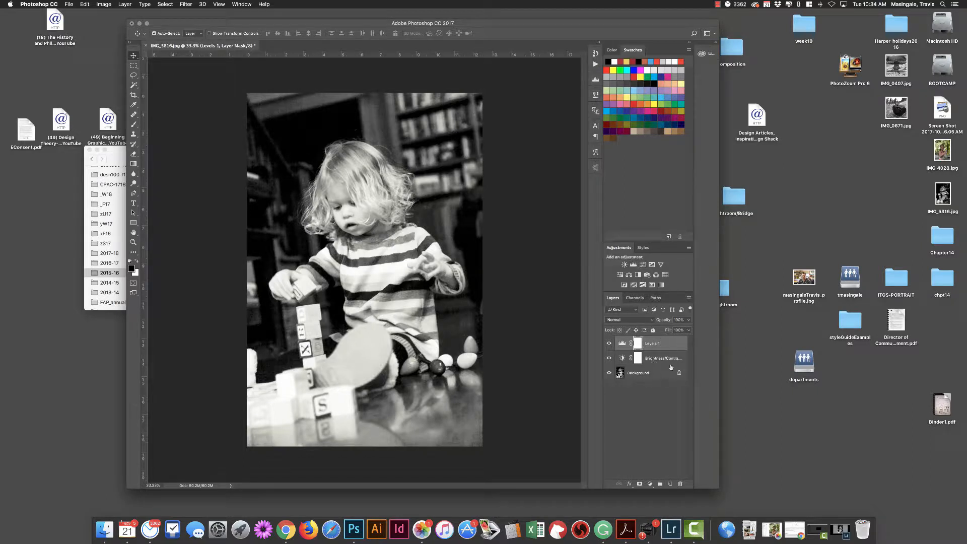
# - Flatten the photo and its Levels and Brightness/Contrast adjustment layers into a single background layer
pyautogui.click(689, 299)
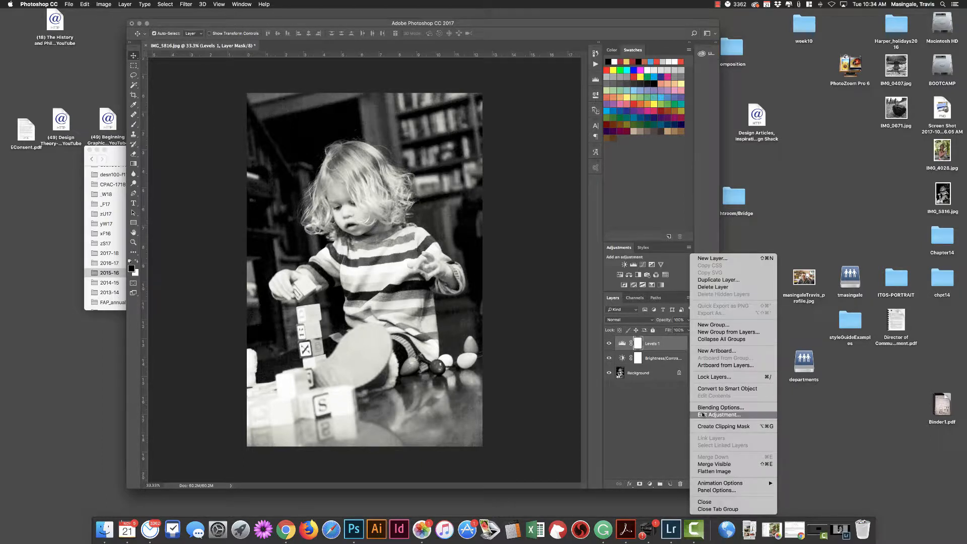
pyautogui.click(688, 300)
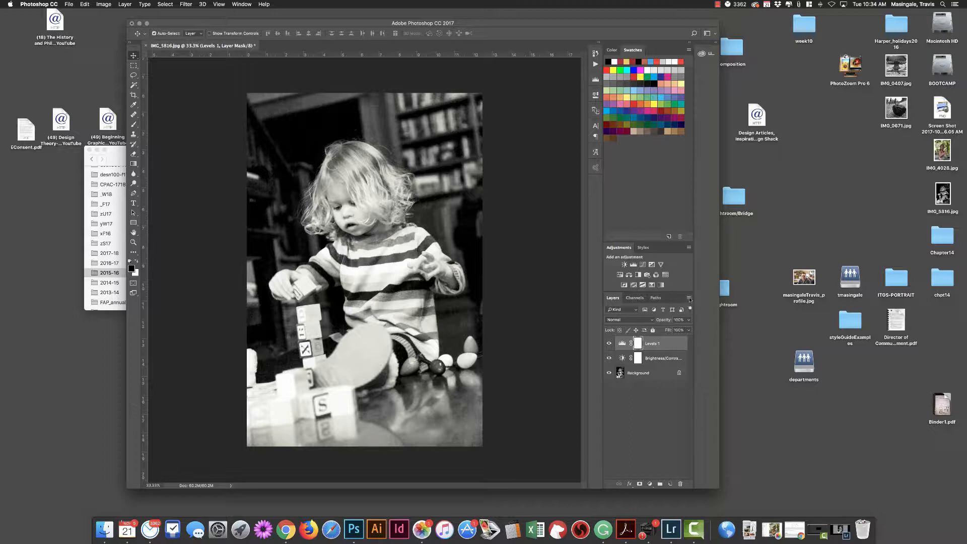
pyautogui.click(689, 299)
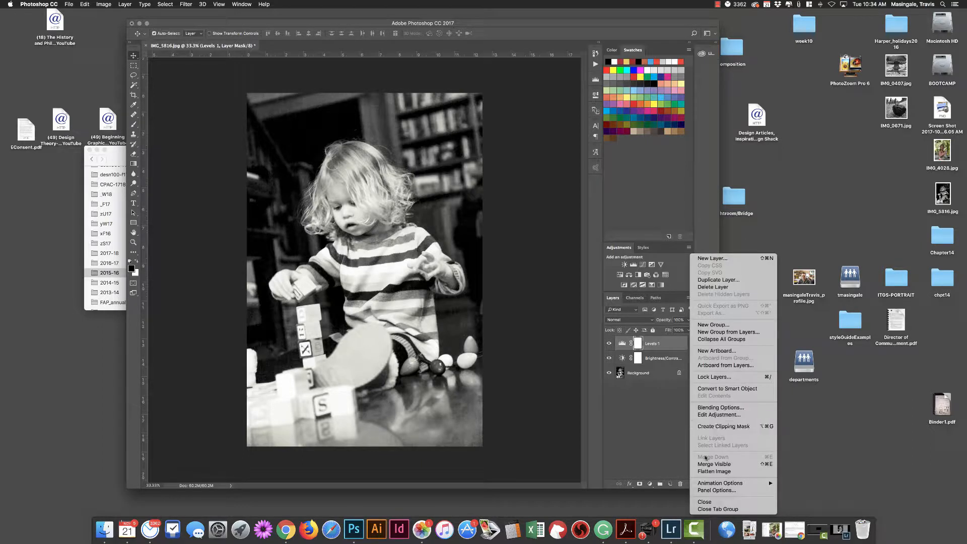
pyautogui.click(713, 472)
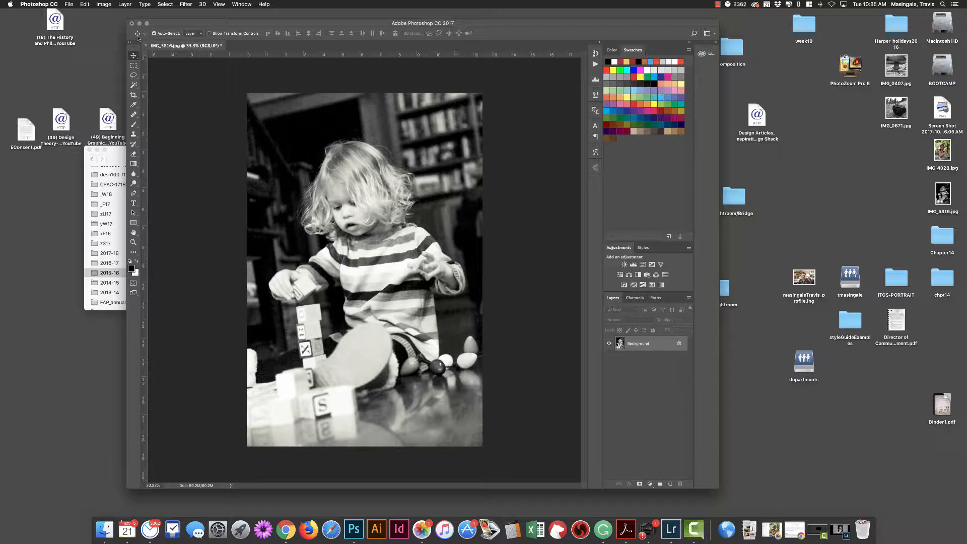
# - Try the Desaturate adjustment on the flattened photo twice, undoing it each time to compare the tones
pyautogui.click(104, 4)
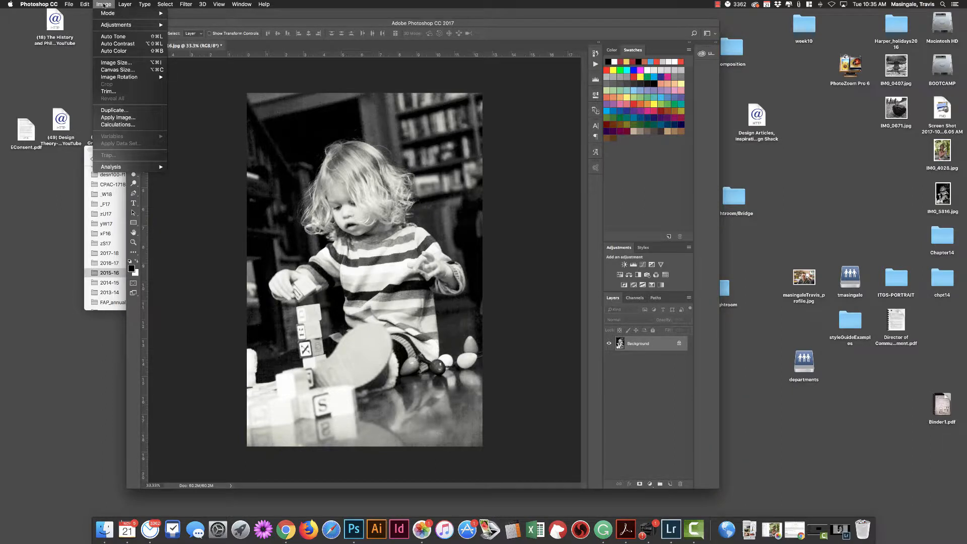
pyautogui.click(105, 4)
pyautogui.press('super')
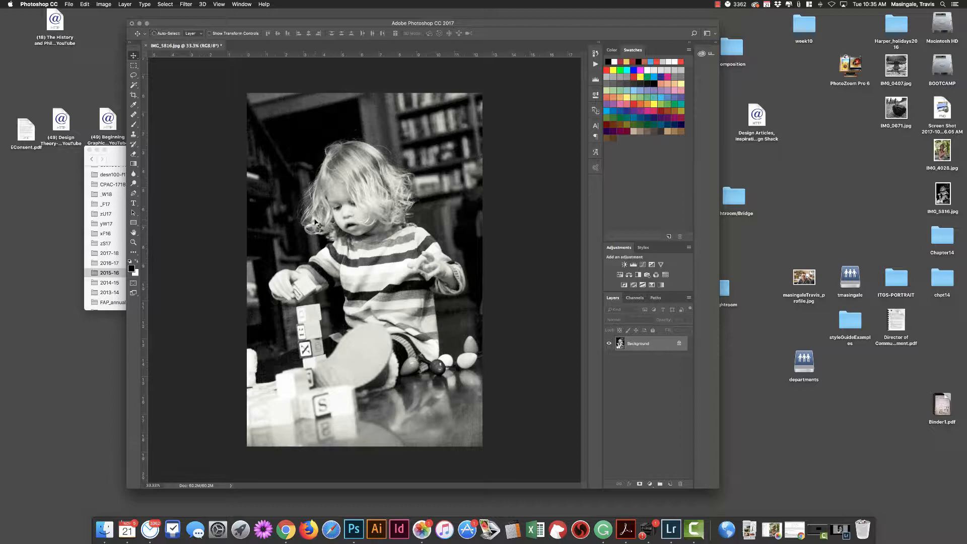
pyautogui.press('super+shift+u')
pyautogui.press('super+z')
pyautogui.press('super')
pyautogui.press('super+shift+u')
pyautogui.press('super+z')
# - Convert the photo from RGB Color to Grayscale mode, discarding its color information
pyautogui.click(104, 4)
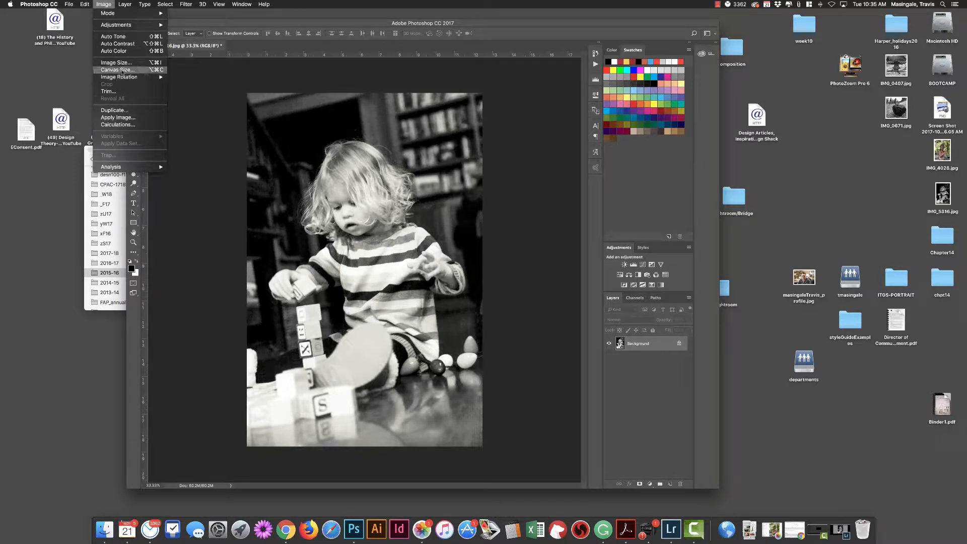
pyautogui.moveTo(126, 26)
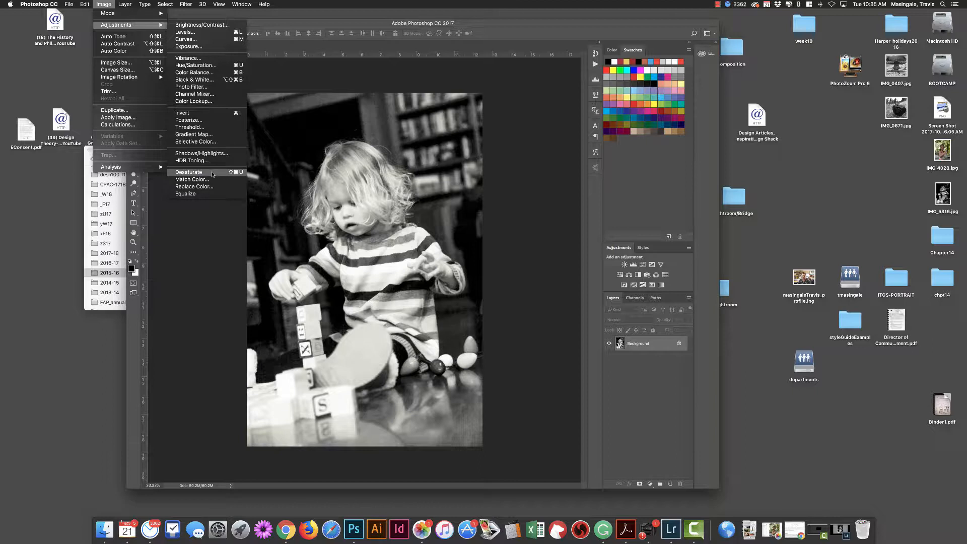
pyautogui.moveTo(170, 16)
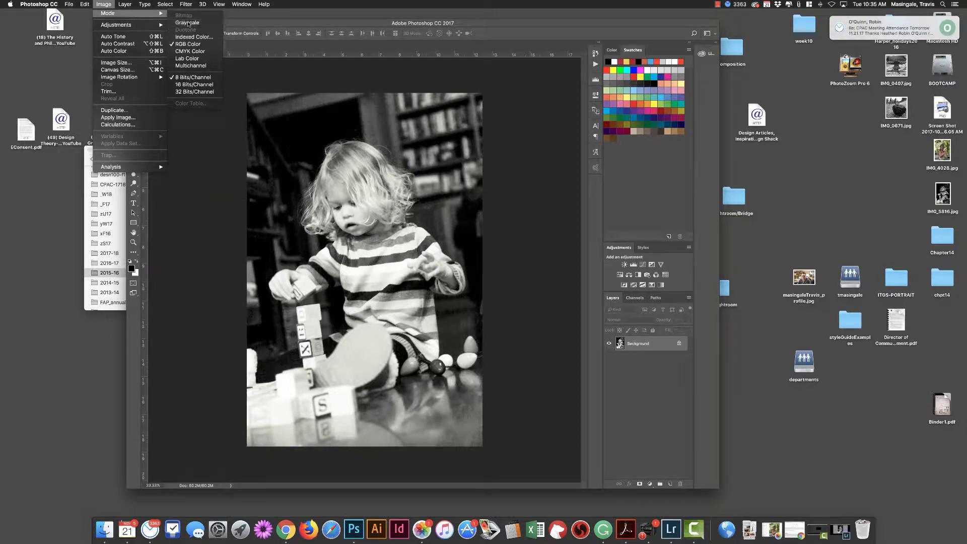
pyautogui.click(187, 22)
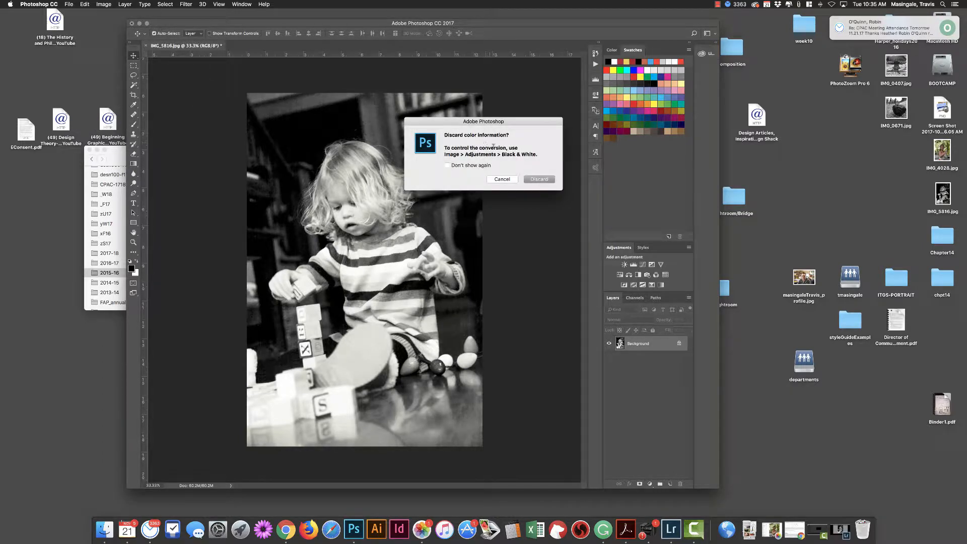
pyautogui.click(541, 180)
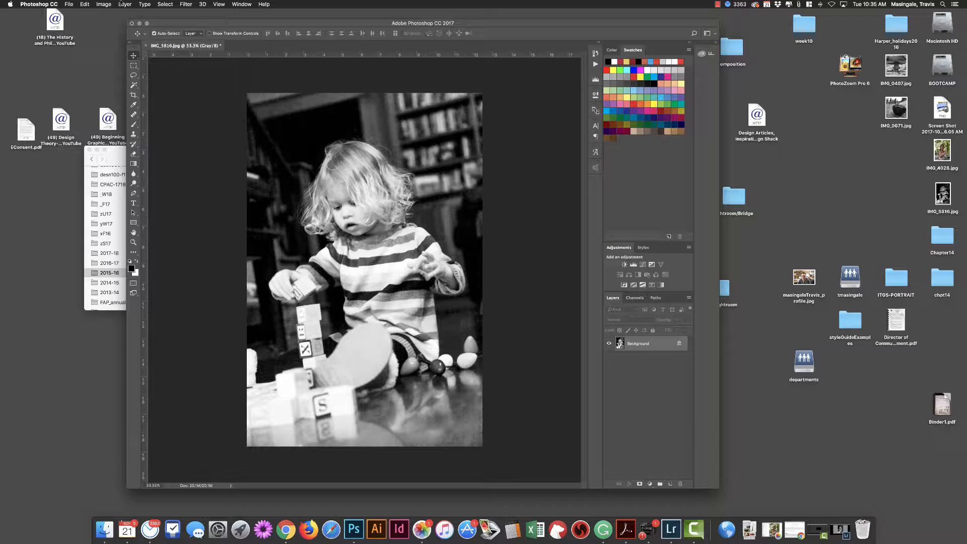
# - Resize the image to 40 by 60 inches at 300 pixels per inch with automatic resampling
pyautogui.click(104, 4)
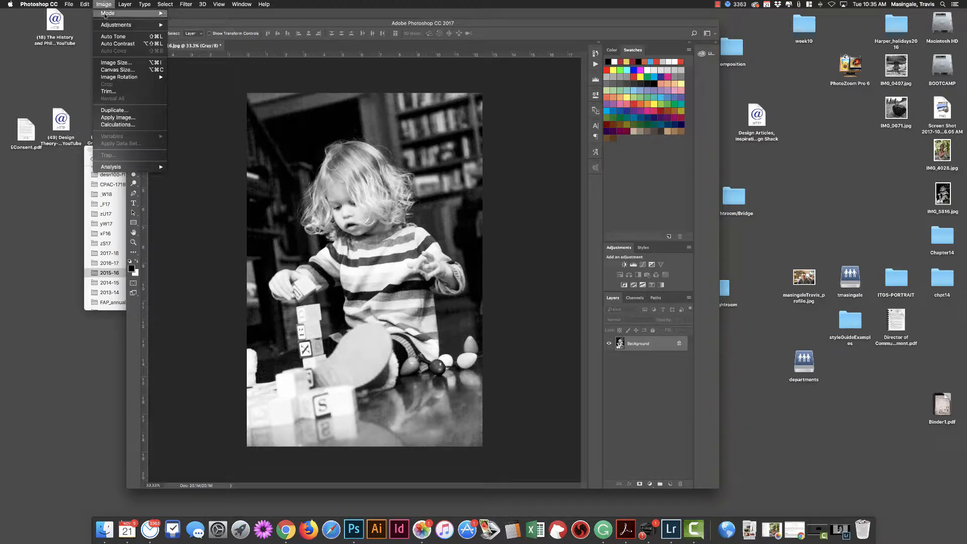
pyautogui.click(119, 63)
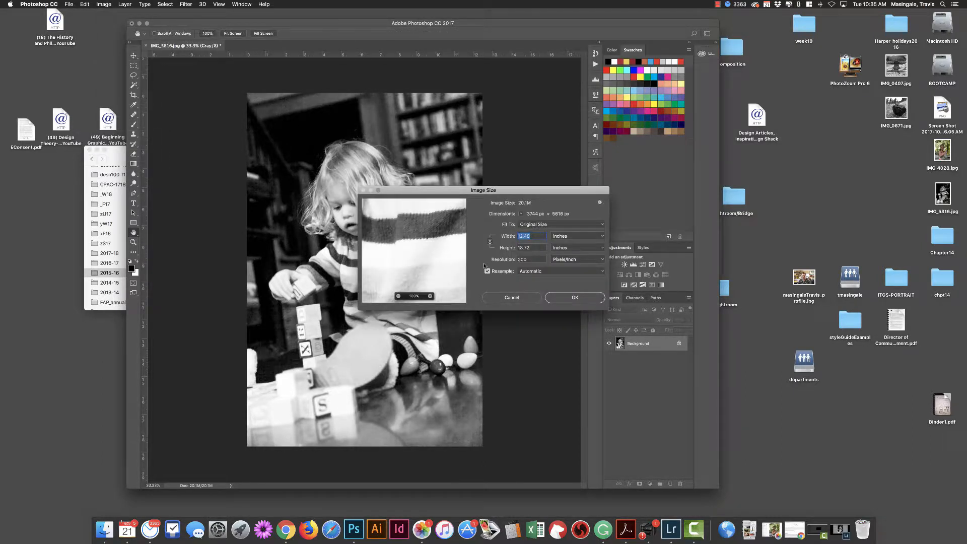
pyautogui.press('Tab')
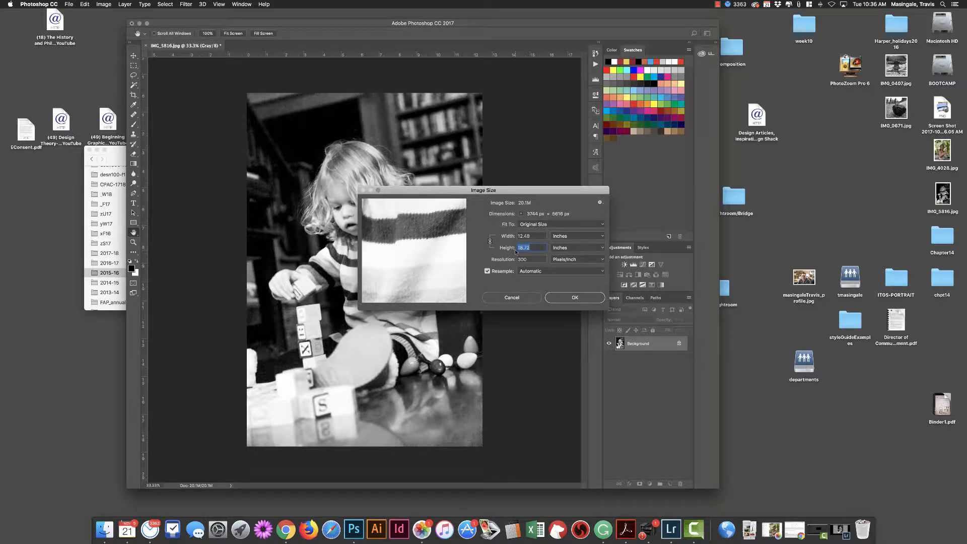
pyautogui.write('60')
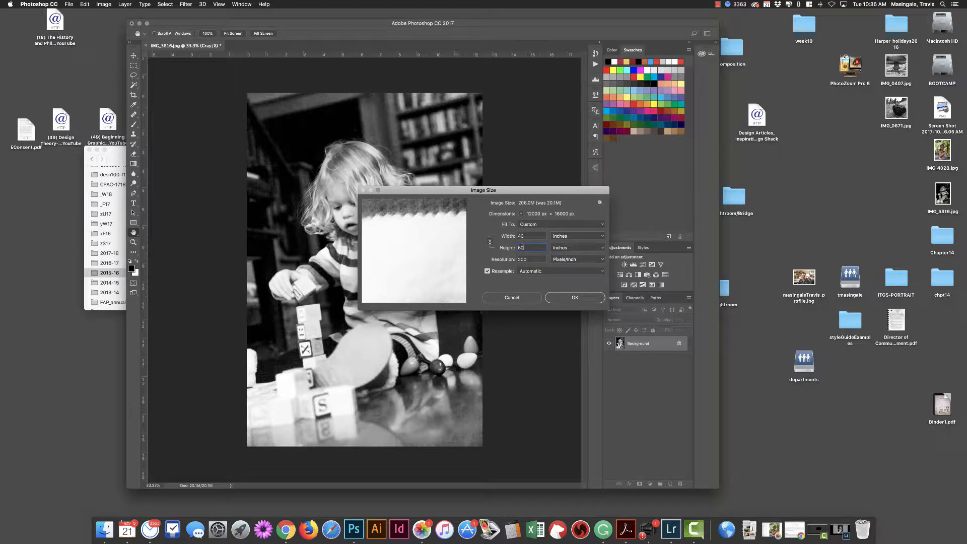
pyautogui.click(576, 299)
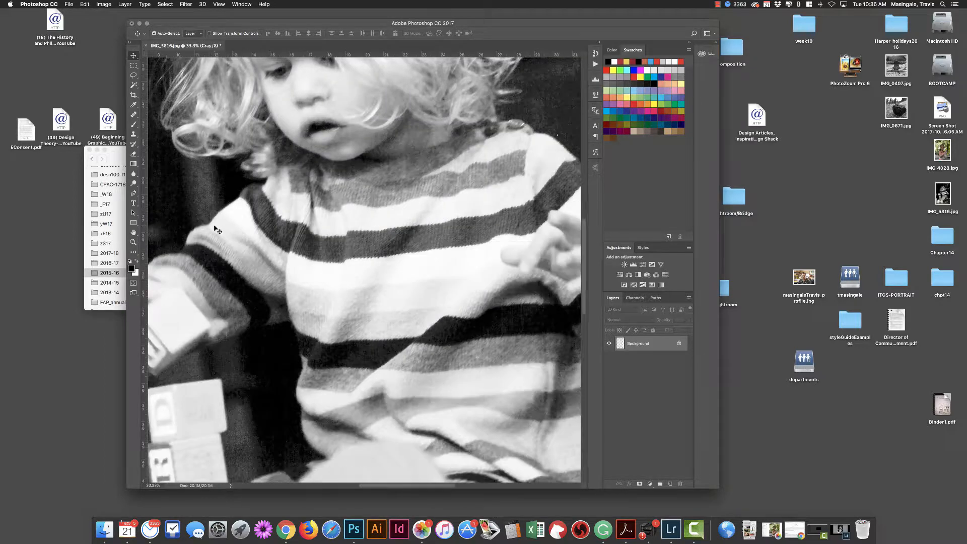
# - Examine the enlarged photo as a whole and close up around the child's sweater and hands to judge its quality
pyautogui.doubleClick(134, 232)
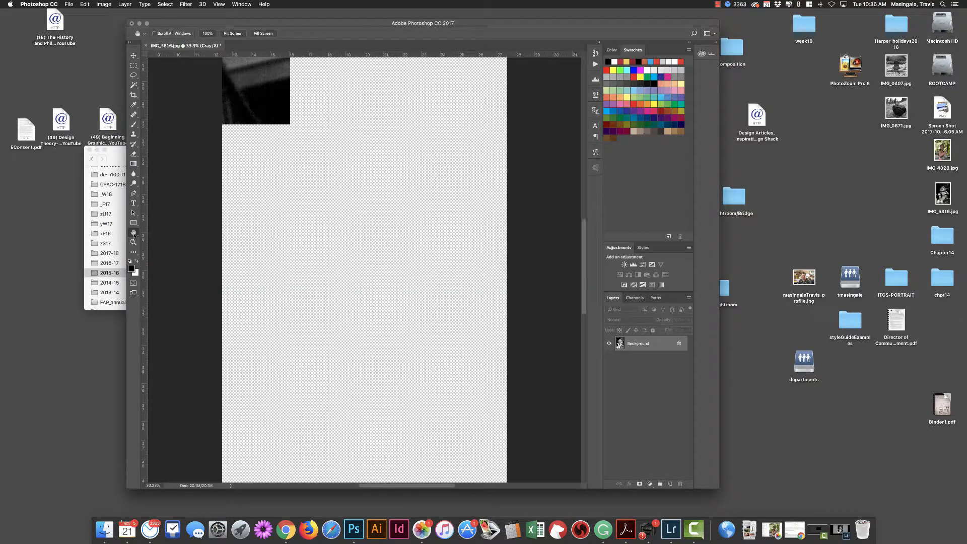
pyautogui.click(133, 242)
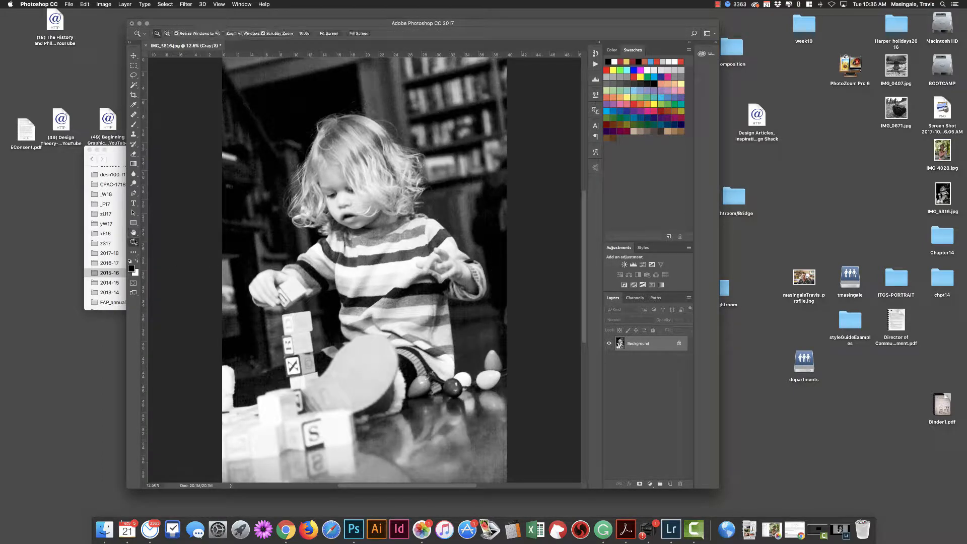
pyautogui.click(396, 247)
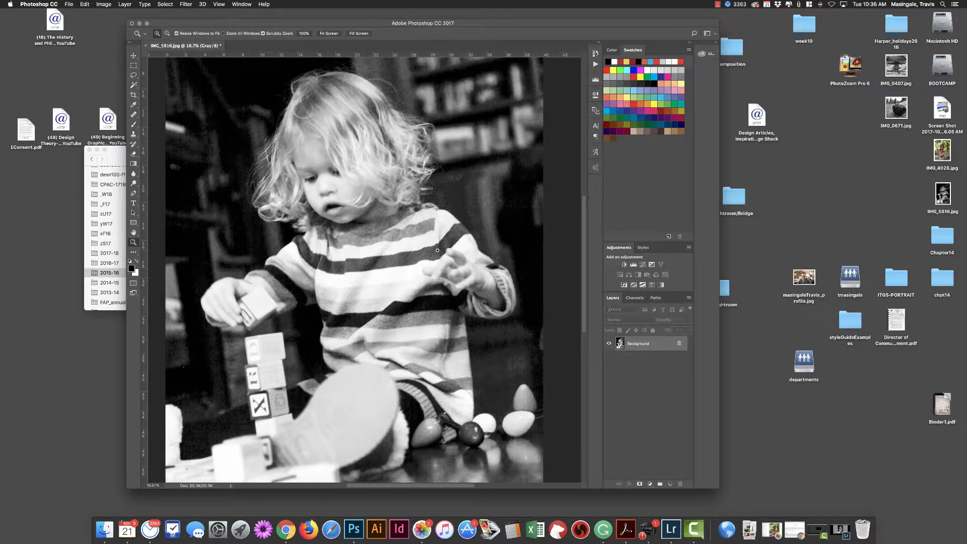
pyautogui.click(396, 246)
pyautogui.click(396, 247)
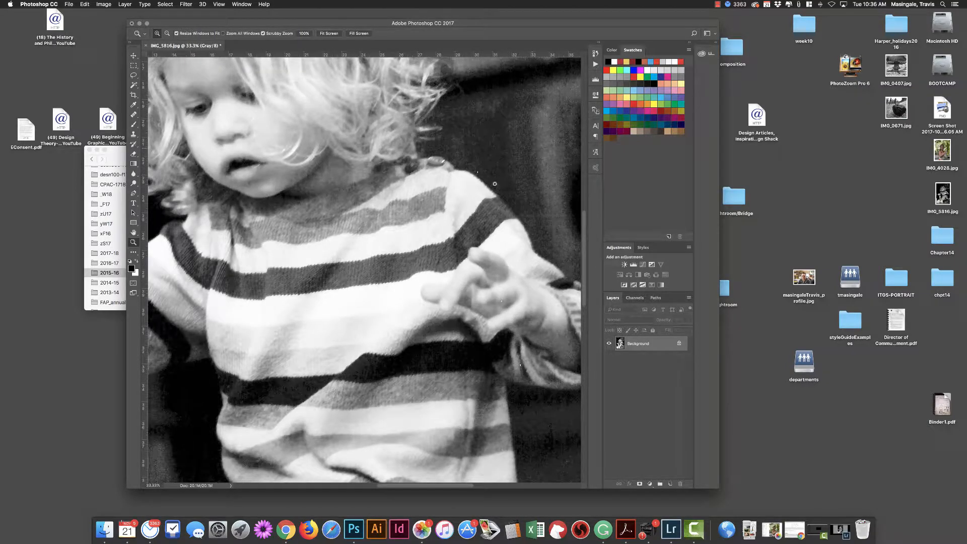
pyautogui.keyDown('alt'); pyautogui.click(408, 236); pyautogui.keyUp('alt')
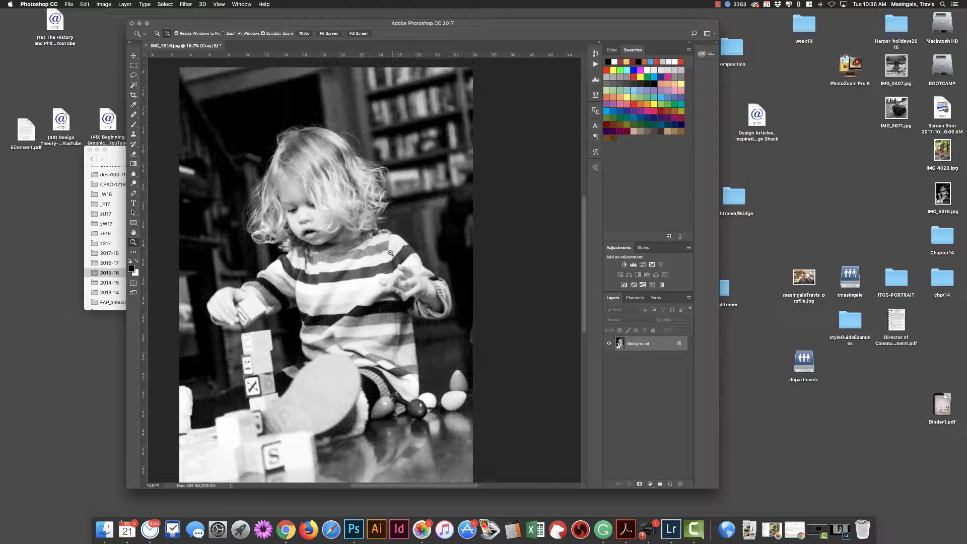
pyautogui.keyDown('alt'); pyautogui.click(390, 252); pyautogui.keyUp('alt')
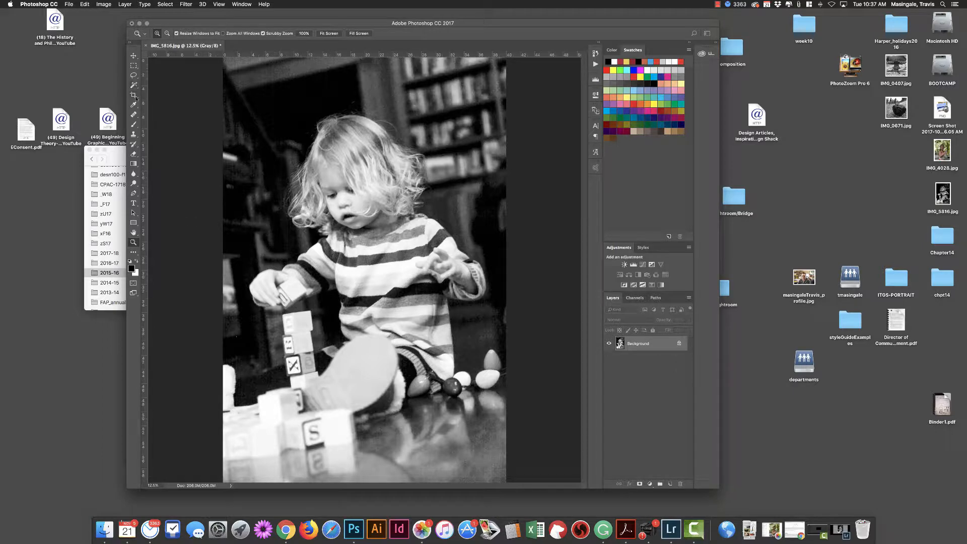
# - Start cropping the photo, trying the Original Ratio preset and switching to the custom Ratio option
pyautogui.click(133, 94)
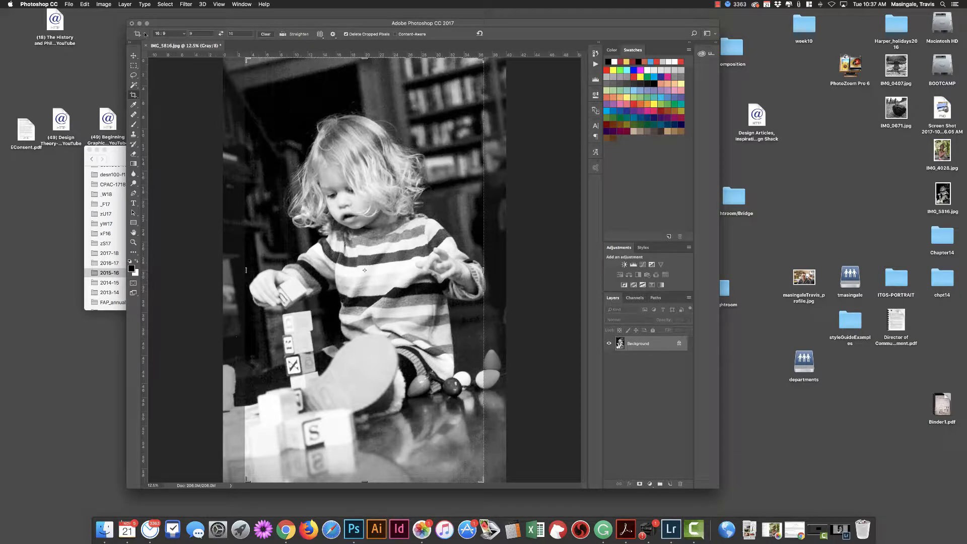
pyautogui.click(161, 34)
pyautogui.moveTo(184, 8)
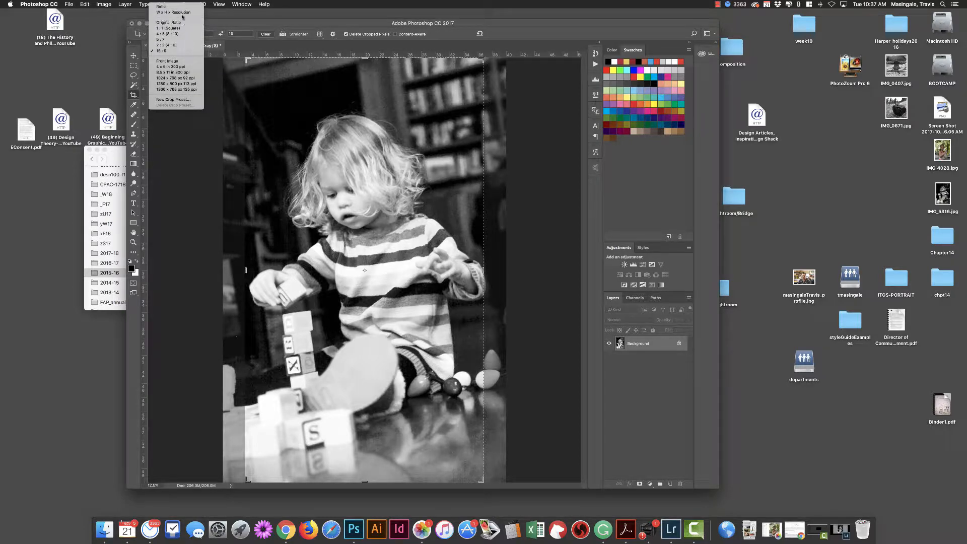
pyautogui.click(182, 23)
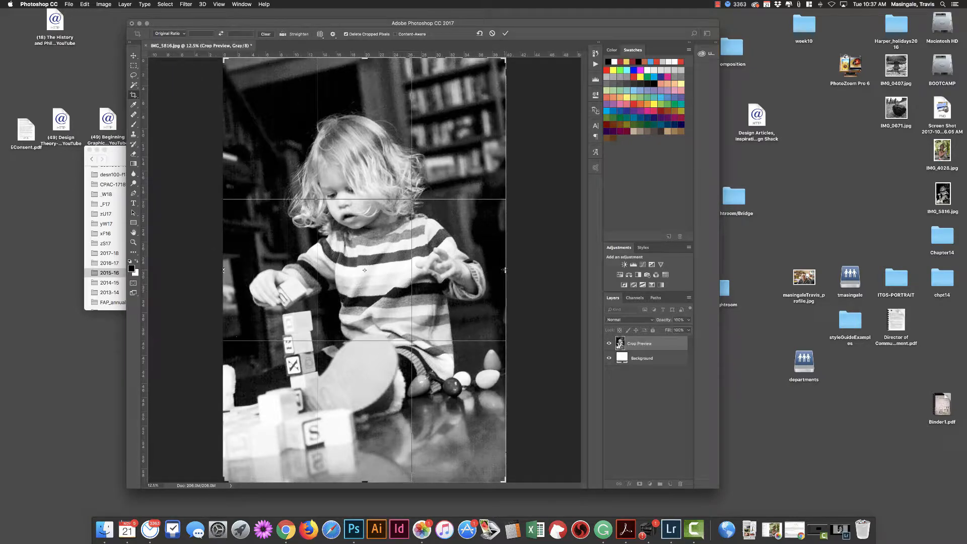
pyautogui.moveTo(504, 270)
pyautogui.mouseDown()
pyautogui.moveTo(494, 271)
pyautogui.moveTo(504, 270)
pyautogui.mouseUp()
pyautogui.click(182, 34)
pyautogui.click(166, 58)
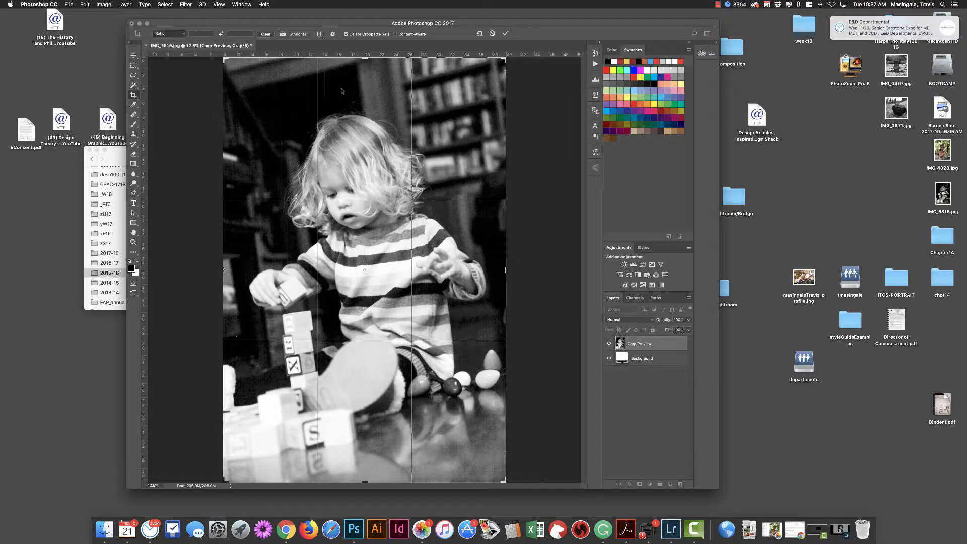
pyautogui.moveTo(483, 272)
pyautogui.mouseDown()
pyautogui.moveTo(464, 271)
pyautogui.moveTo(484, 271)
pyautogui.mouseUp()
# - Try the W x H x Resolution crop option with a frame about 15 by 54 inches, and return to Ratio
pyautogui.click(182, 34)
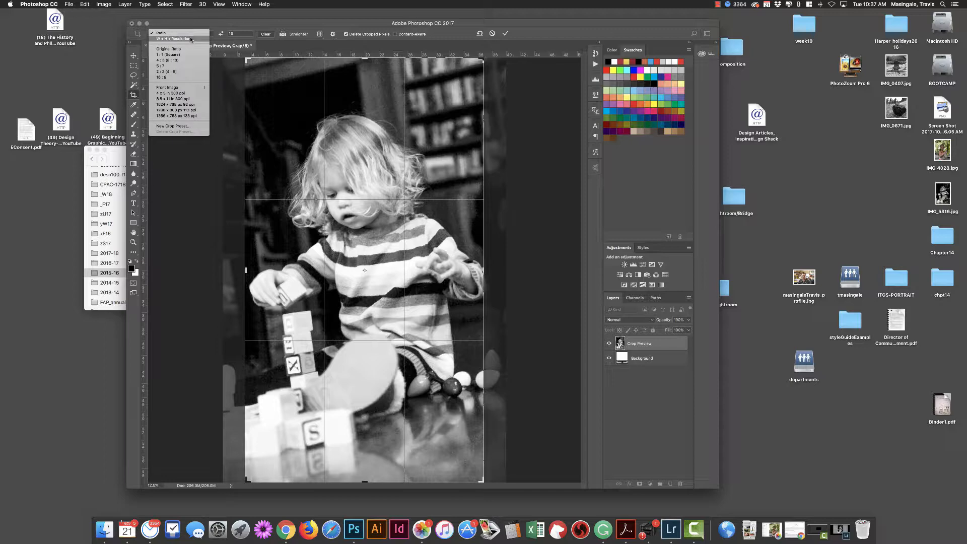
pyautogui.click(191, 38)
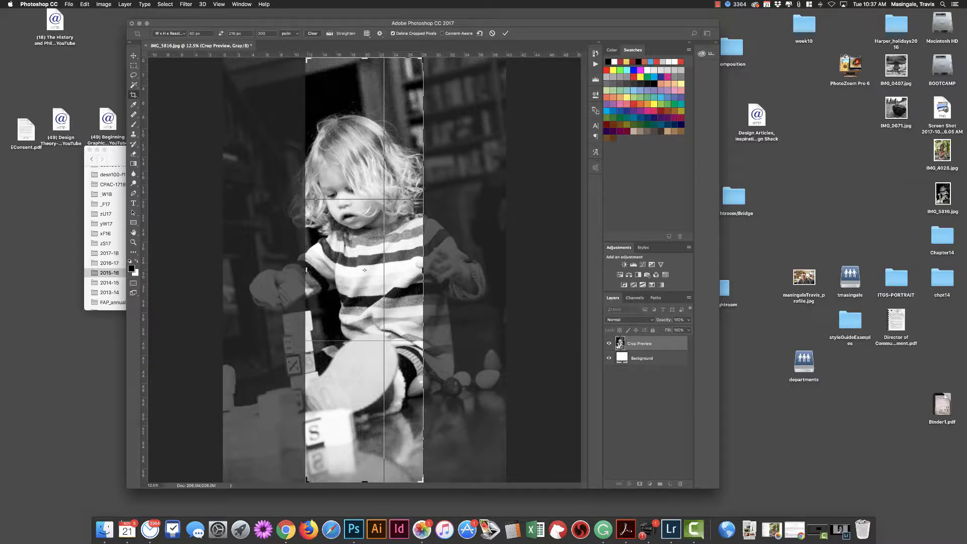
pyautogui.moveTo(306, 271); pyautogui.dragTo(308, 204)
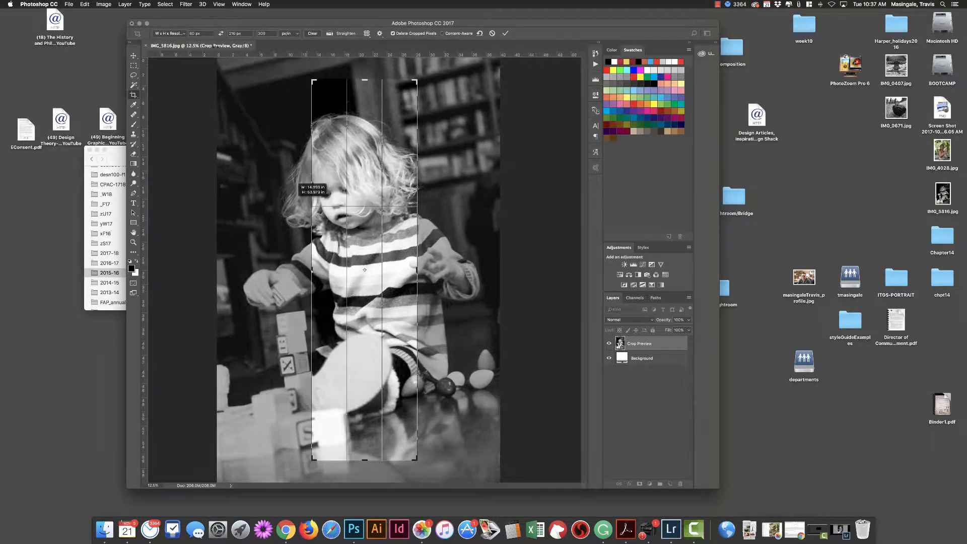
pyautogui.moveTo(241, 34); pyautogui.dragTo(188, 34)
pyautogui.press('BackSpace')
pyautogui.press('BackSpace')
pyautogui.click(182, 36)
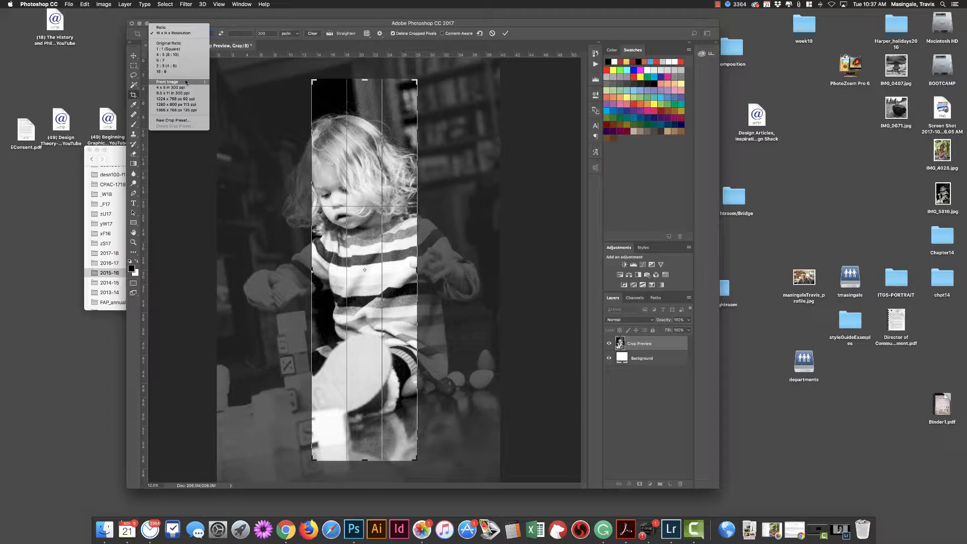
pyautogui.click(161, 28)
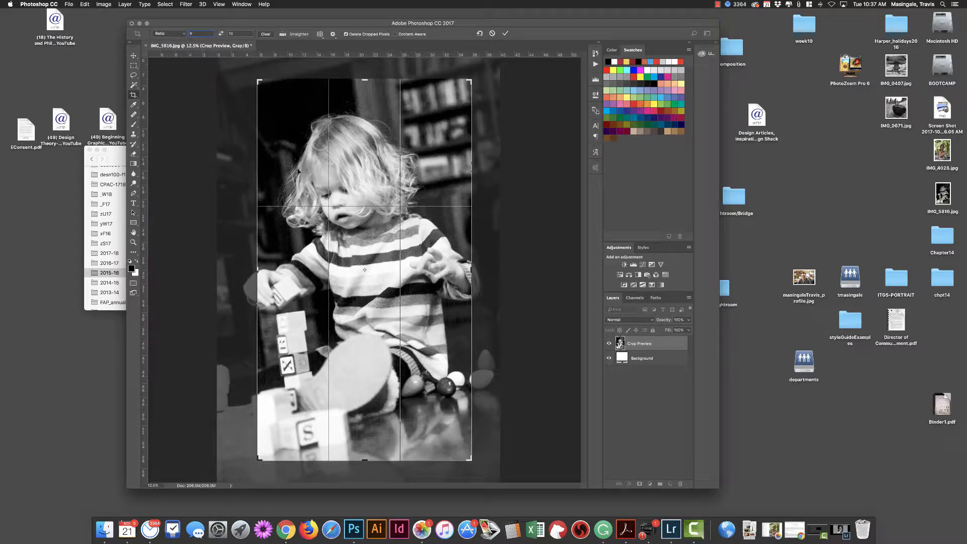
# - Resize the crop frame and reposition the photo within it, cutting off more of the area behind the child's back-left side
pyautogui.moveTo(258, 81)
pyautogui.mouseDown()
pyautogui.moveTo(244, 64)
pyautogui.moveTo(252, 68)
pyautogui.mouseUp()
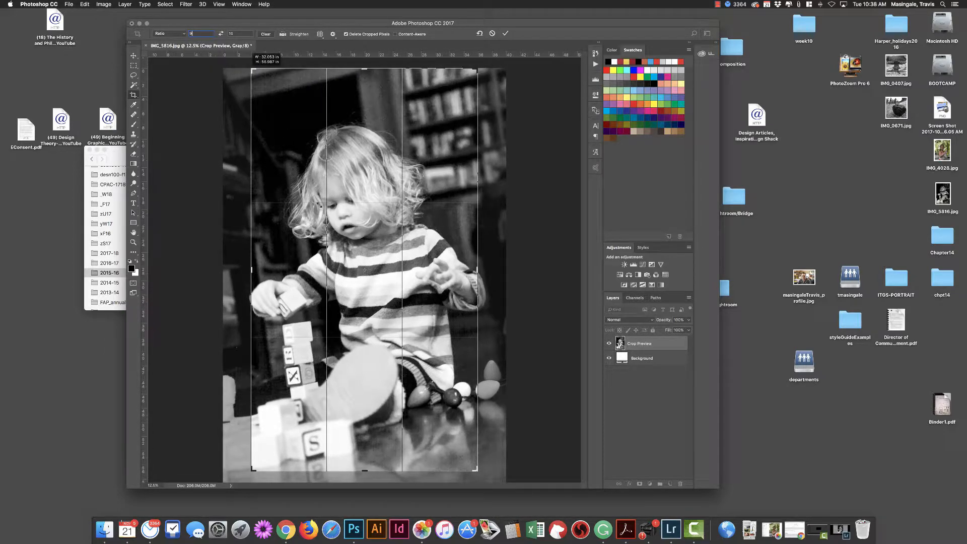
pyautogui.moveTo(251, 211)
pyautogui.mouseDown()
pyautogui.moveTo(240, 210)
pyautogui.moveTo(262, 210)
pyautogui.mouseUp()
pyautogui.moveTo(388, 222); pyautogui.dragTo(354, 227)
pyautogui.moveTo(326, 226)
pyautogui.mouseDown()
pyautogui.moveTo(324, 158)
pyautogui.moveTo(358, 153)
pyautogui.moveTo(336, 224)
pyautogui.mouseUp()
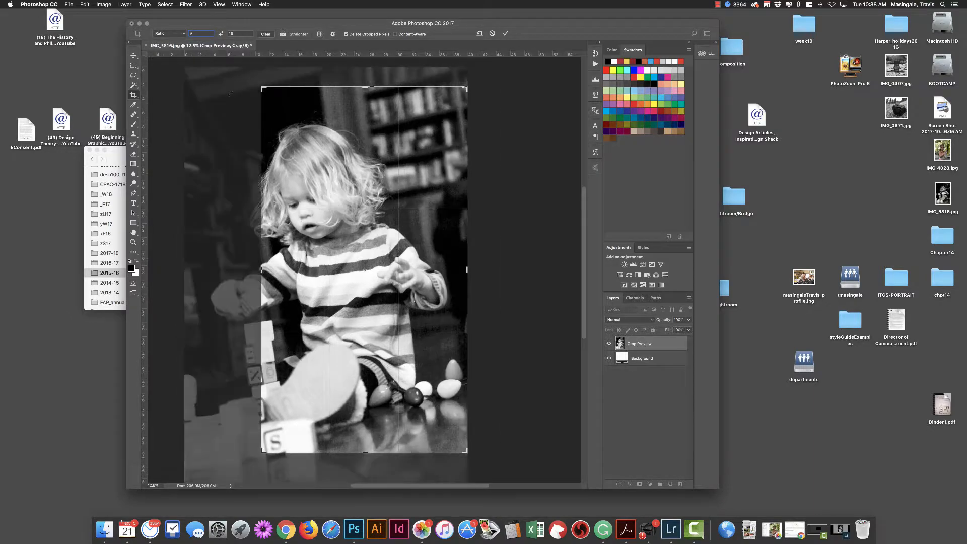
# - Clear the crop's ratio values and enlarge the crop frame freely around the child and the stacked blocks
pyautogui.click(266, 34)
pyautogui.moveTo(262, 87)
pyautogui.mouseDown()
pyautogui.moveTo(246, 78)
pyautogui.moveTo(243, 105)
pyautogui.moveTo(250, 77)
pyautogui.mouseUp()
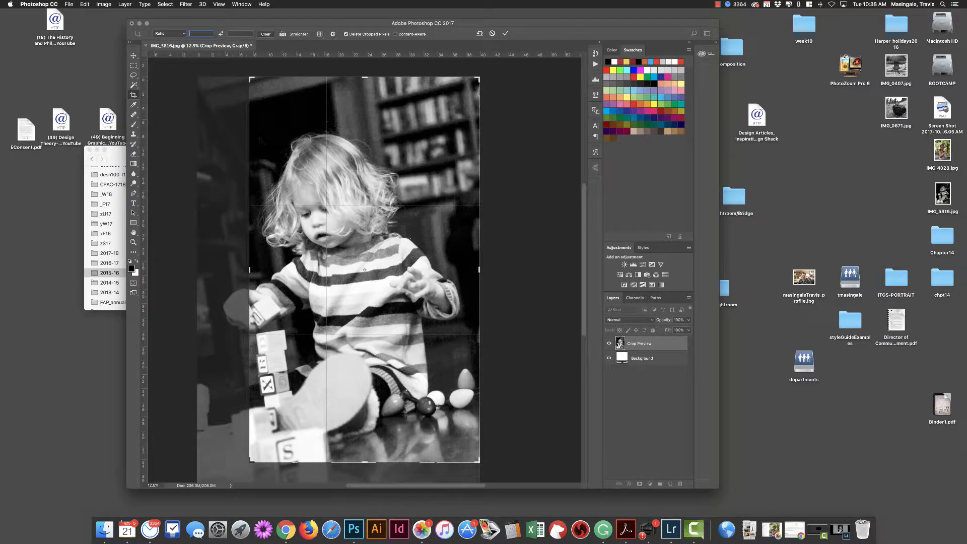
pyautogui.click(179, 34)
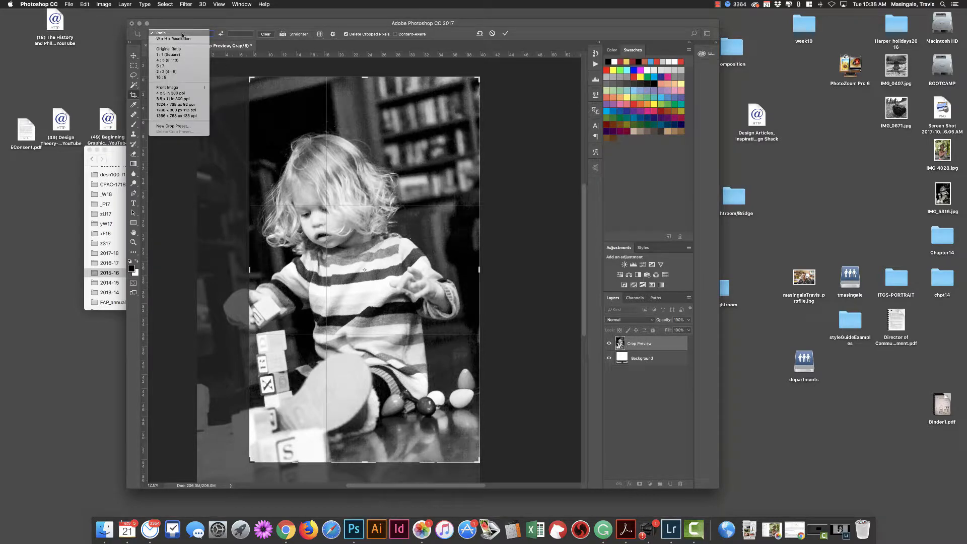
pyautogui.click(182, 34)
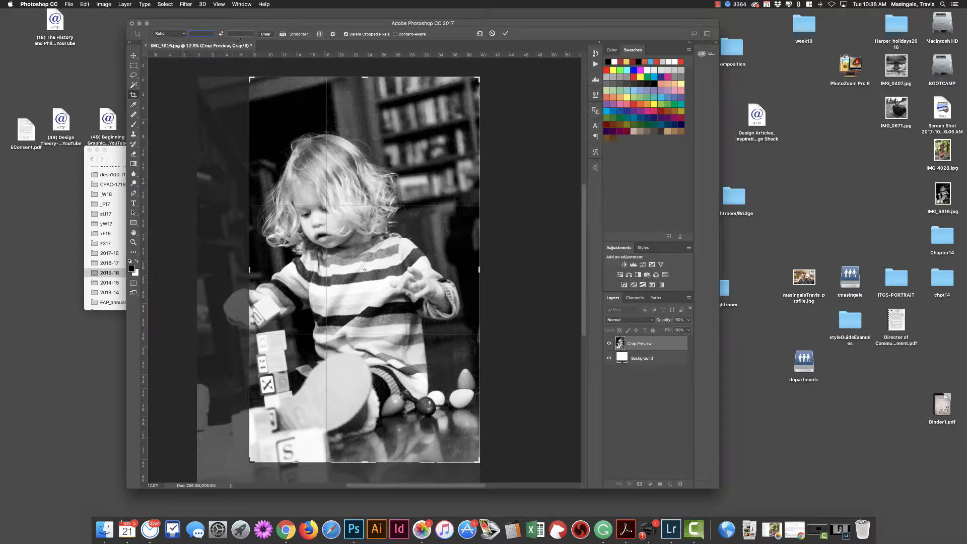
# - Try cropping the photo at full height, cutting off a strip of background behind the child's hand and block tower
pyautogui.moveTo(343, 407); pyautogui.dragTo(343, 356)
pyautogui.moveTo(365, 394); pyautogui.dragTo(365, 415)
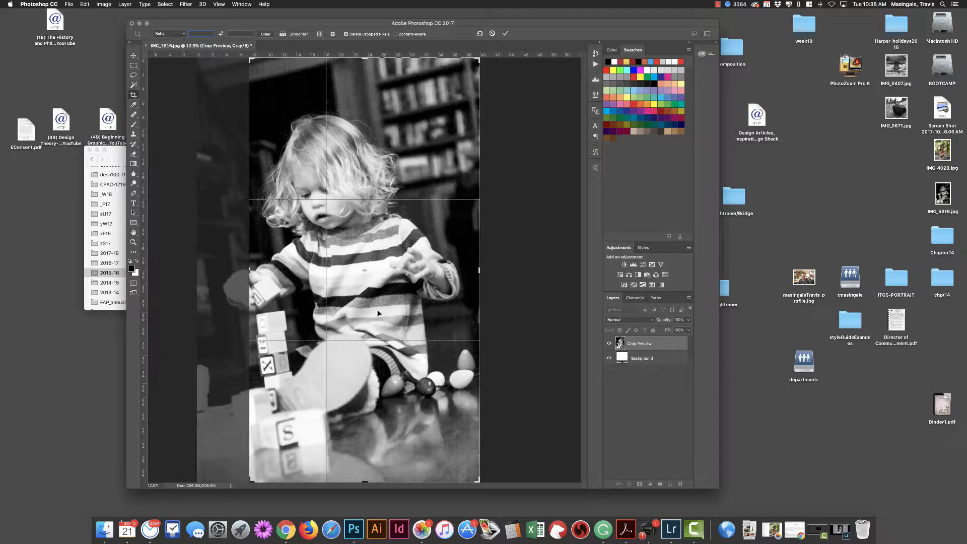
pyautogui.moveTo(351, 310); pyautogui.dragTo(386, 302)
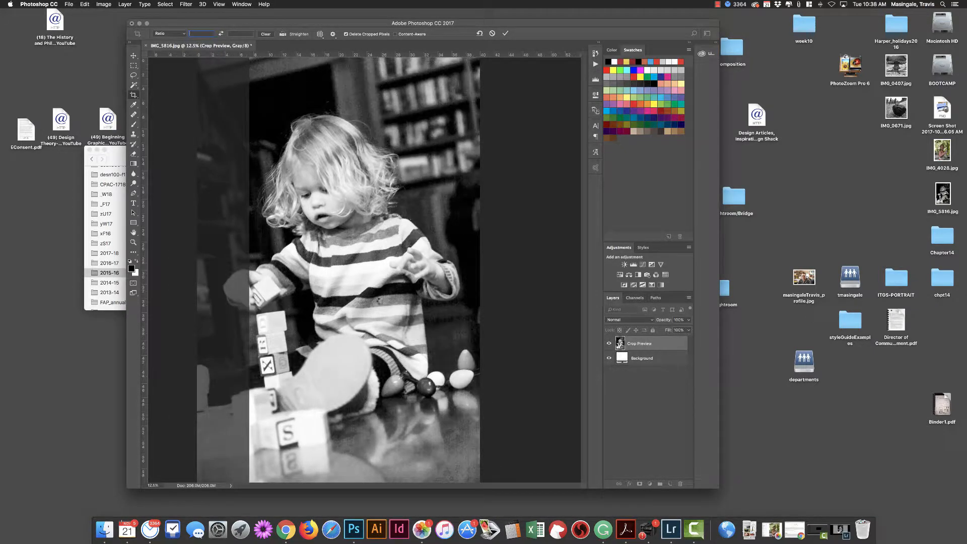
pyautogui.press('Return')
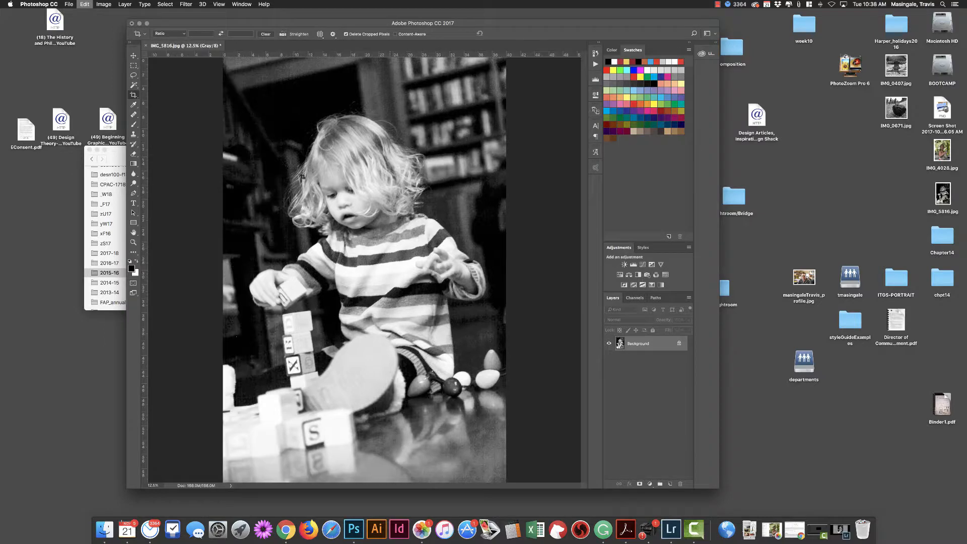
# - Crop the photo to about 36 inches wide at full height, trimming the background strip beside the block tower
pyautogui.press('z')
pyautogui.keyDown('alt'); pyautogui.click(364, 222); pyautogui.keyUp('alt')
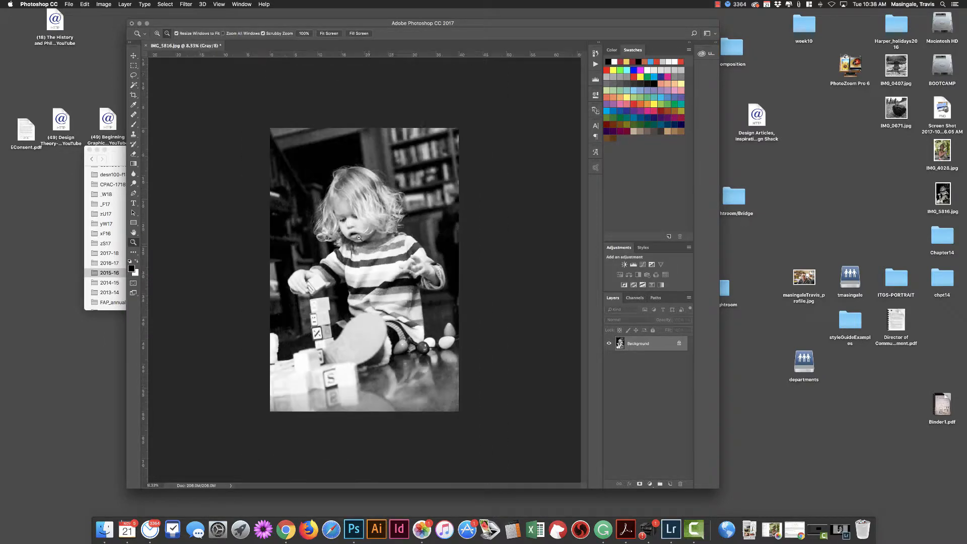
pyautogui.press('c')
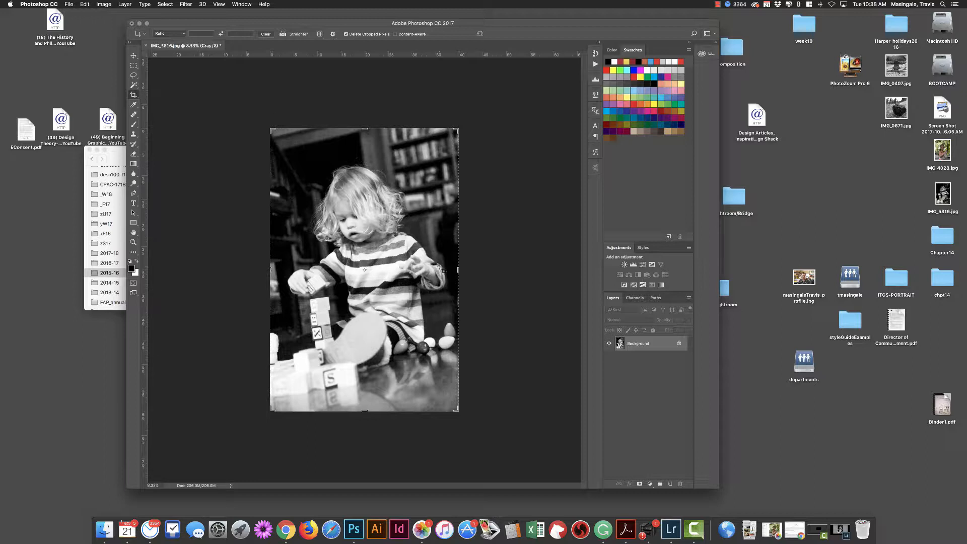
pyautogui.moveTo(458, 270); pyautogui.dragTo(449, 270)
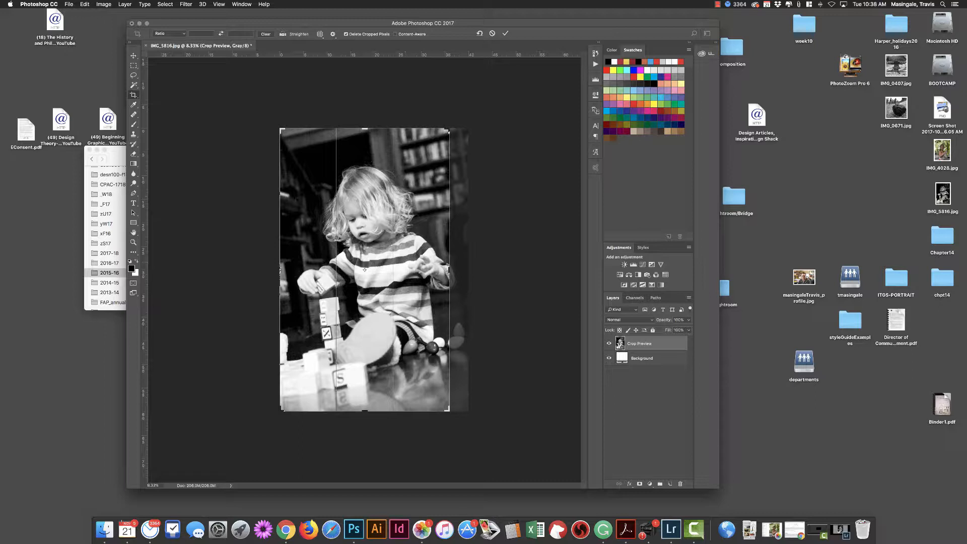
pyautogui.moveTo(361, 253); pyautogui.dragTo(339, 254)
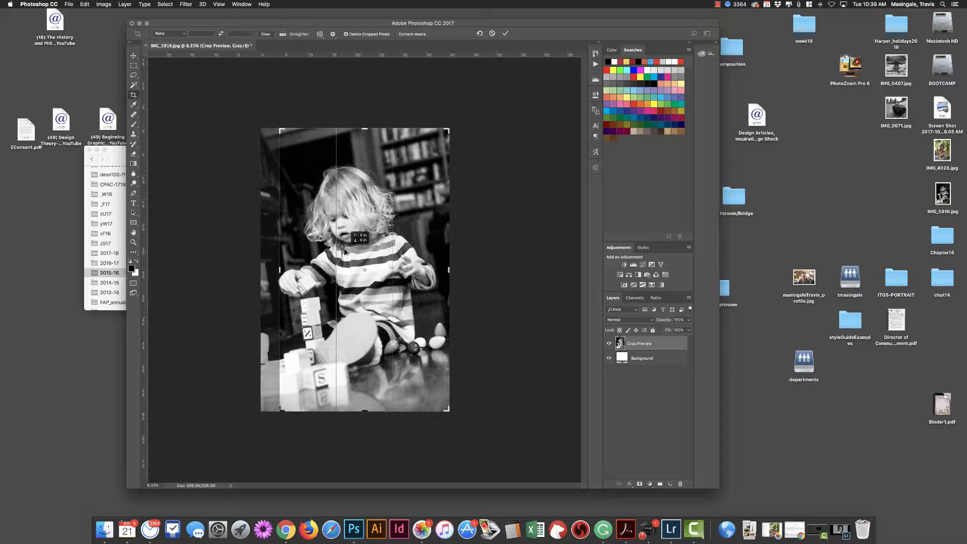
pyautogui.moveTo(339, 253); pyautogui.dragTo(339, 254)
pyautogui.press('Return')
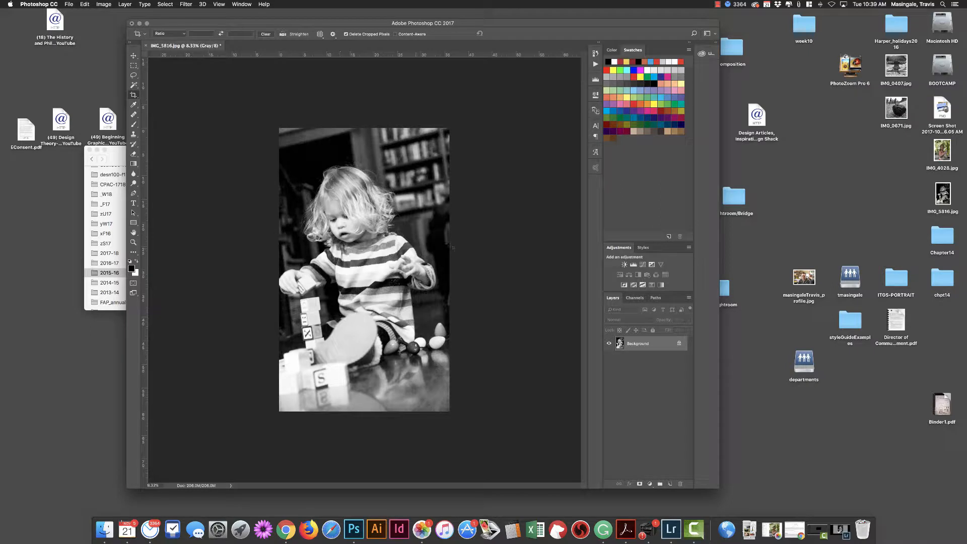
# - Check the cropped photo's width, height and resolution in Image Size
pyautogui.click(102, 4)
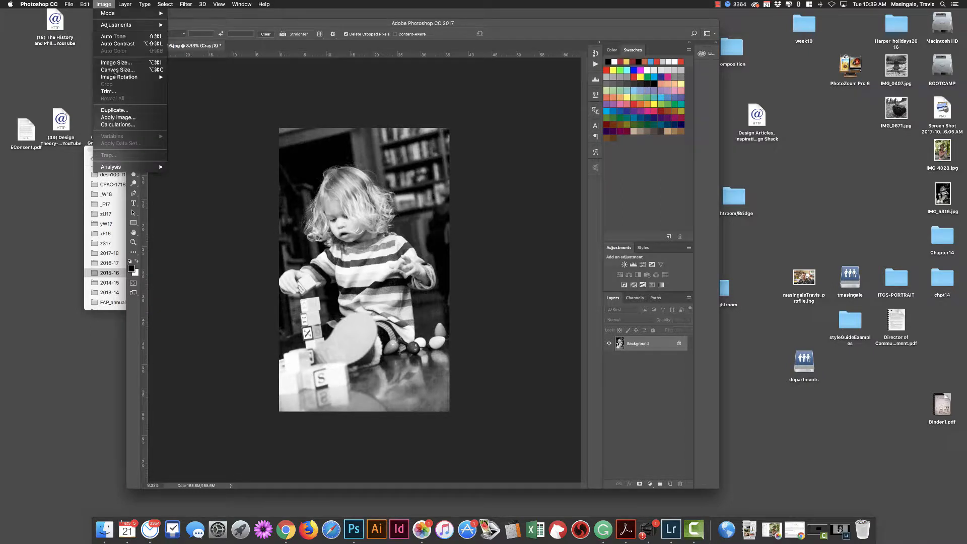
pyautogui.click(117, 63)
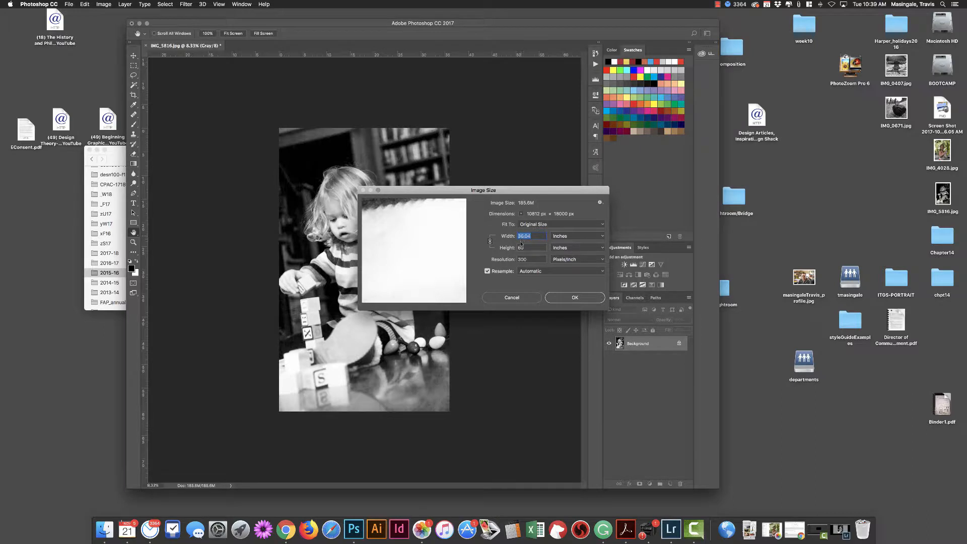
pyautogui.press('Tab')
pyautogui.hotkey('shift', 'Tab')
pyautogui.click(575, 297)
pyautogui.press('c')
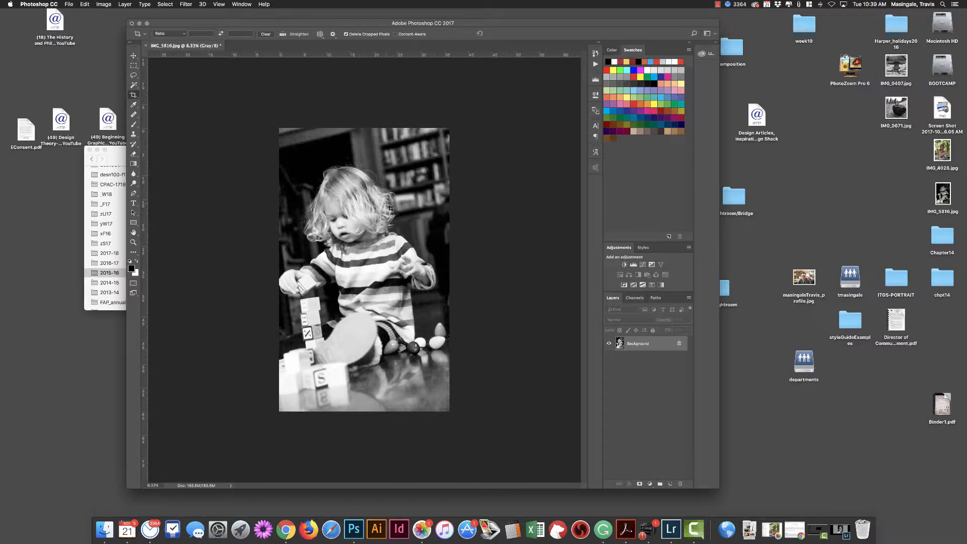
# - Apply the Color Halftone filter to the photo with a maximum radius of 20 pixels and all channel angles at 45 degrees
pyautogui.click(187, 4)
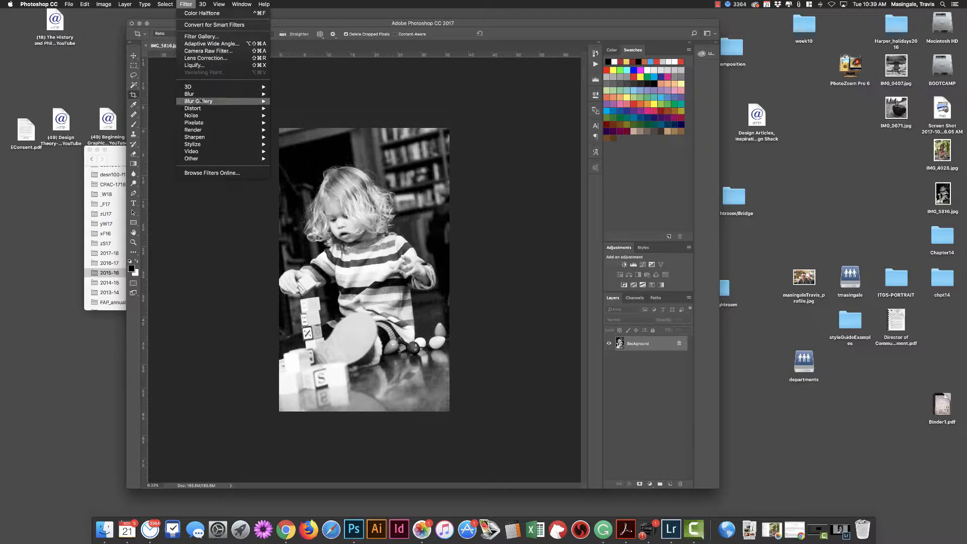
pyautogui.moveTo(201, 123)
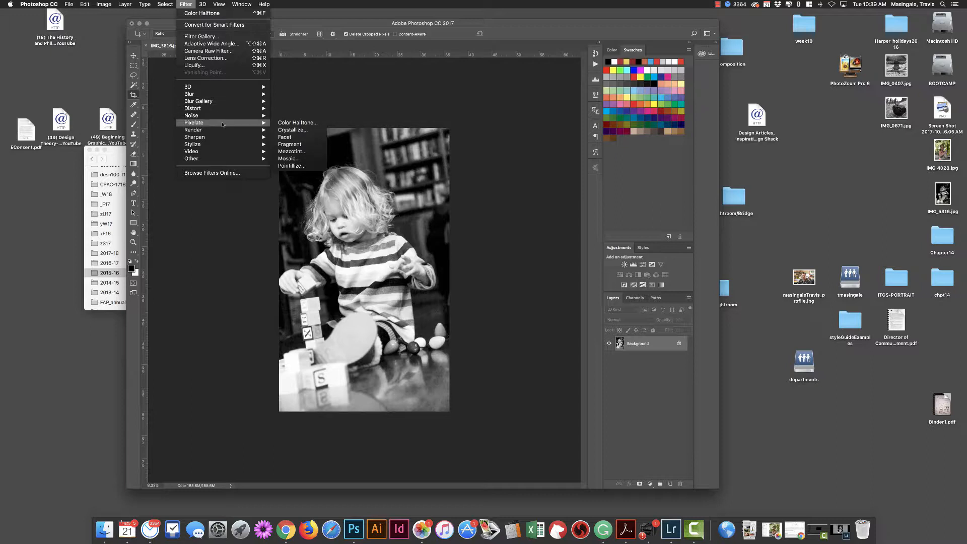
pyautogui.click(296, 123)
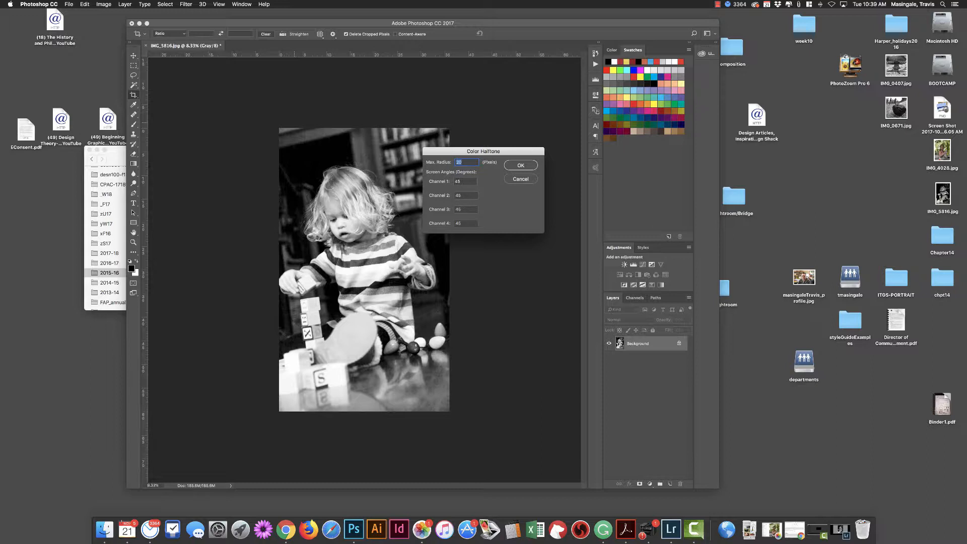
pyautogui.press('Tab')
pyautogui.press('Tab')
pyautogui.click(464, 208)
pyautogui.moveTo(468, 163); pyautogui.dragTo(455, 164)
pyautogui.click(521, 167)
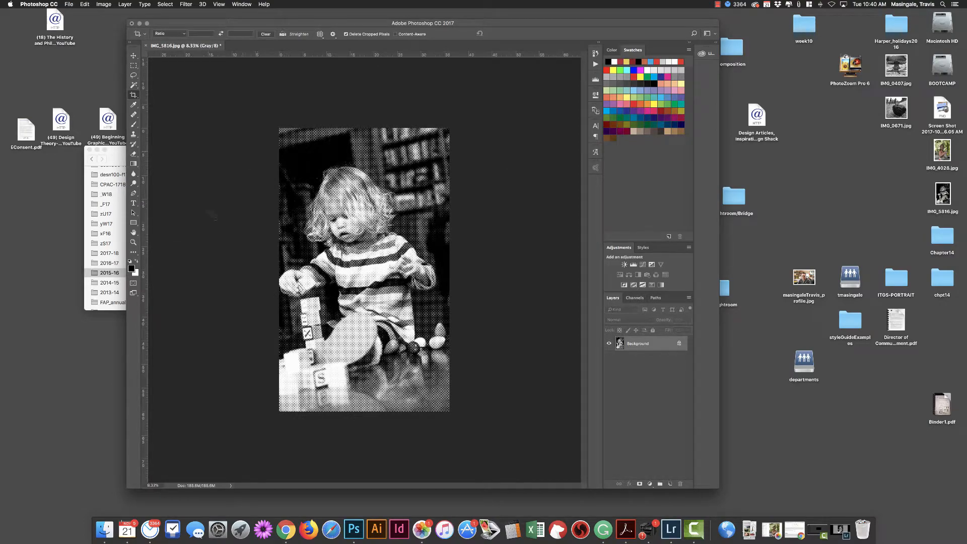
# - Examine the halftone dot pattern close up on the child's face and across the whole picture
pyautogui.click(134, 242)
pyautogui.click(348, 207)
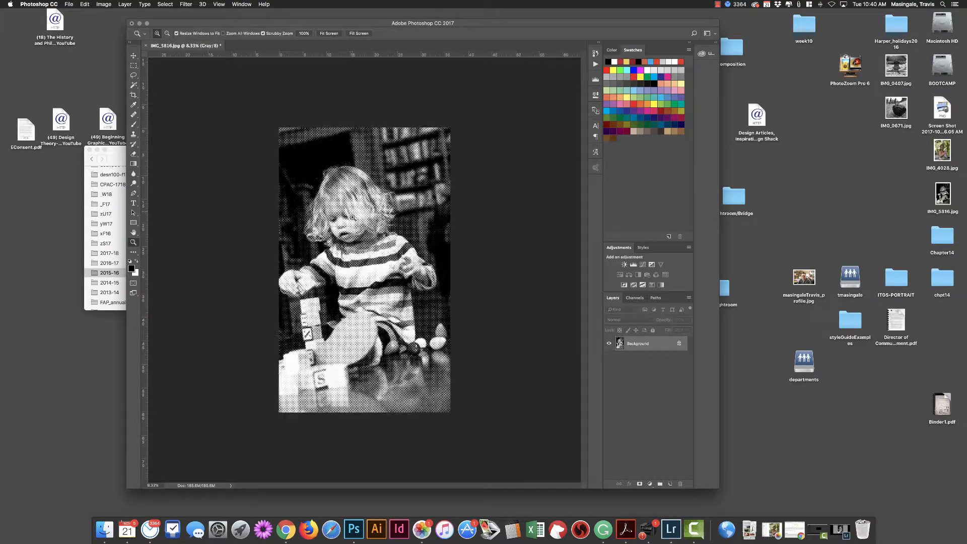
pyautogui.click(337, 209)
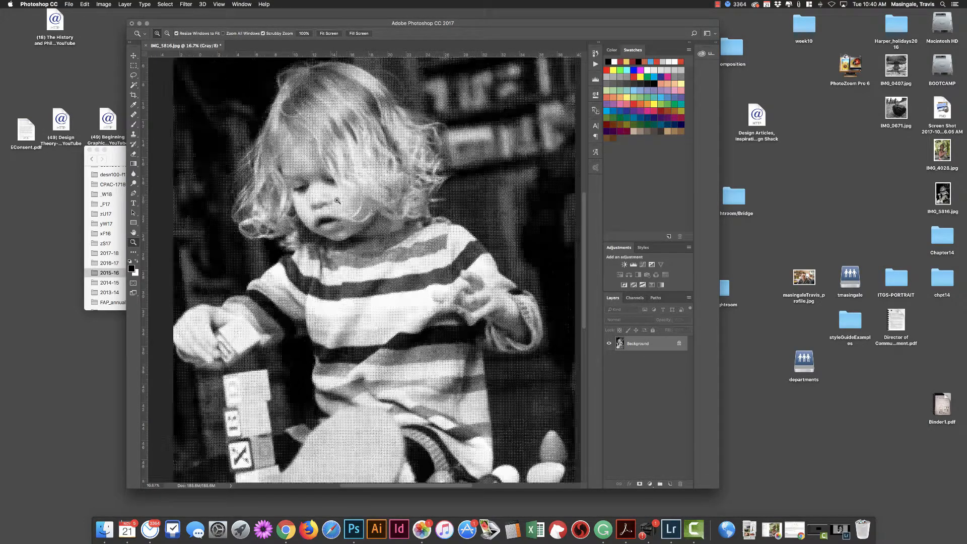
pyautogui.click(337, 209)
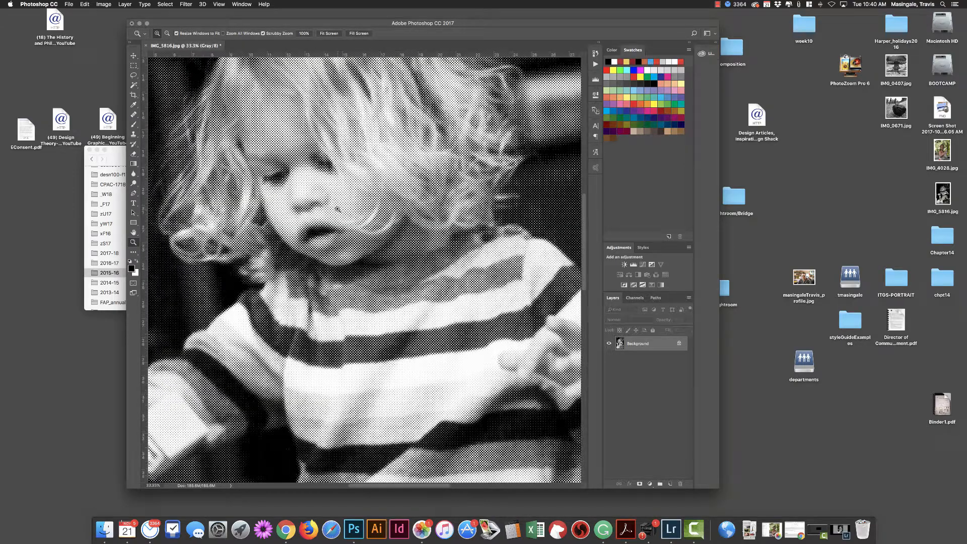
pyautogui.click(317, 187)
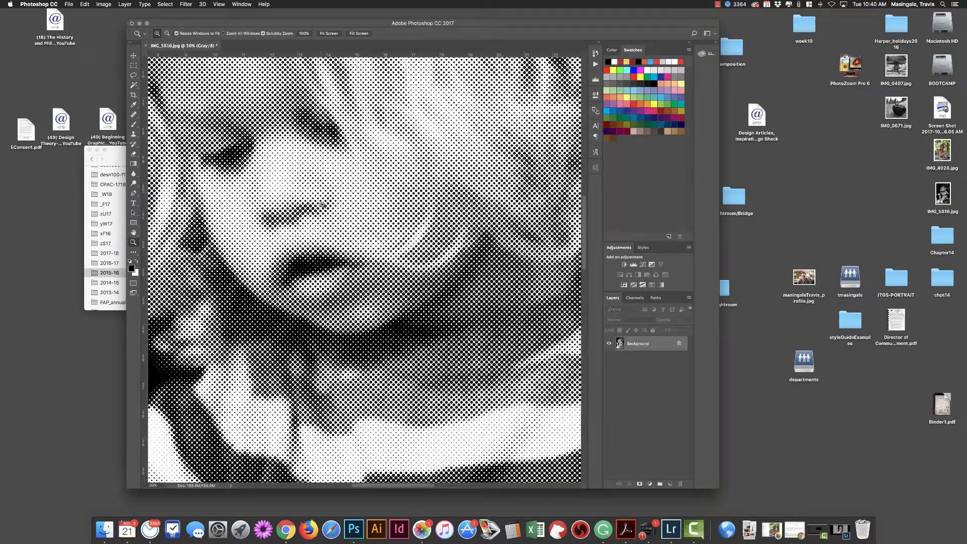
pyautogui.click(321, 204)
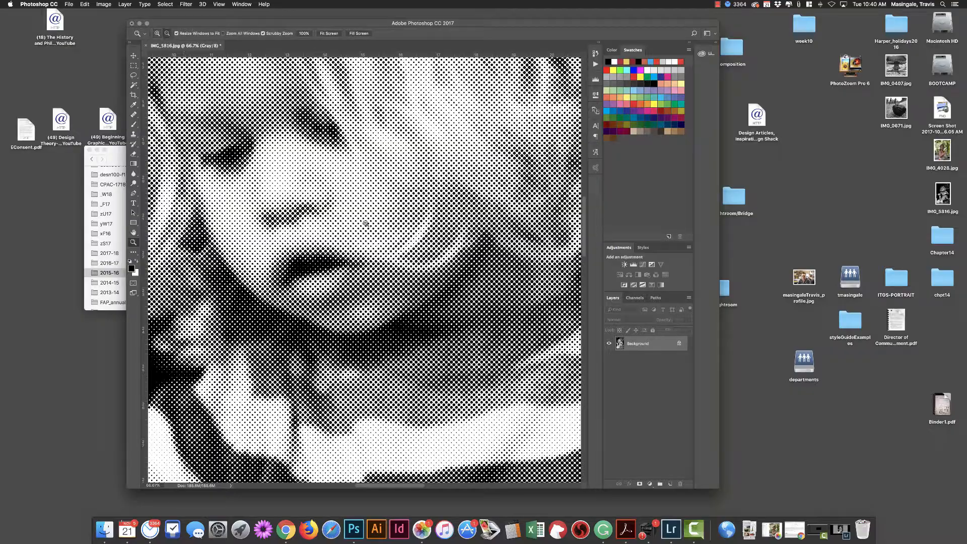
pyautogui.keyDown('alt'); pyautogui.click(359, 221); pyautogui.keyUp('alt')
pyautogui.keyDown('alt'); pyautogui.click(352, 216); pyautogui.keyUp('alt')
pyautogui.keyDown('alt'); pyautogui.click(352, 216); pyautogui.keyUp('alt')
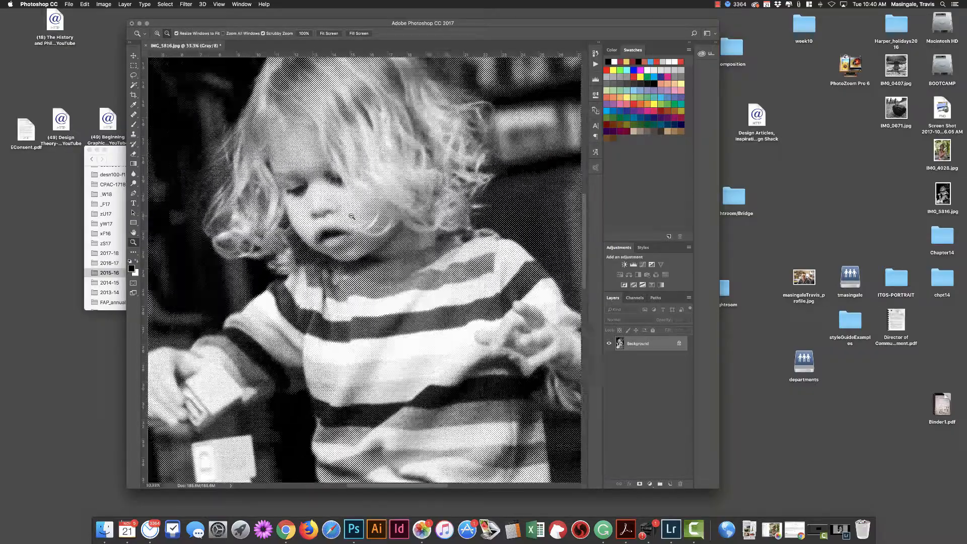
pyautogui.keyDown('alt'); pyautogui.click(351, 216); pyautogui.keyUp('alt')
pyautogui.keyDown('alt'); pyautogui.click(351, 216); pyautogui.keyUp('alt')
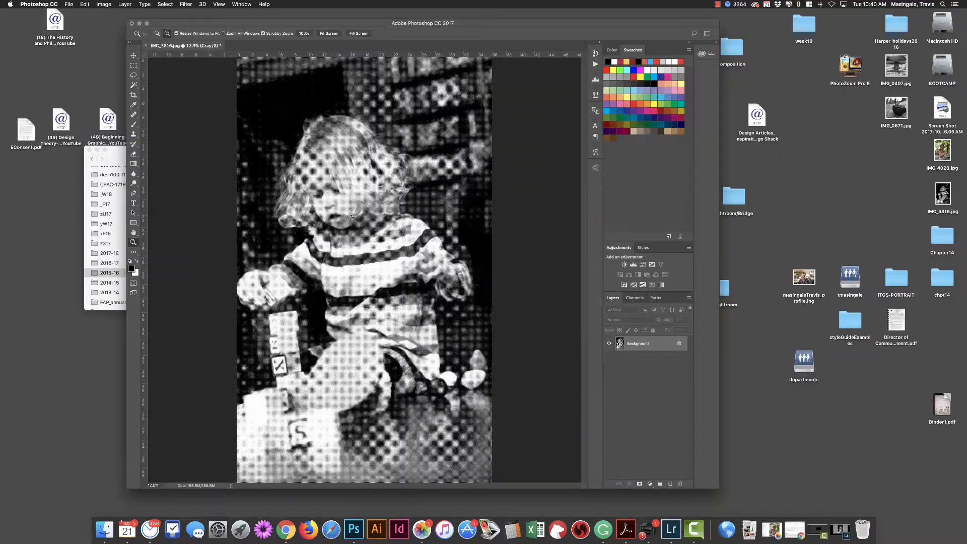
pyautogui.click(346, 215)
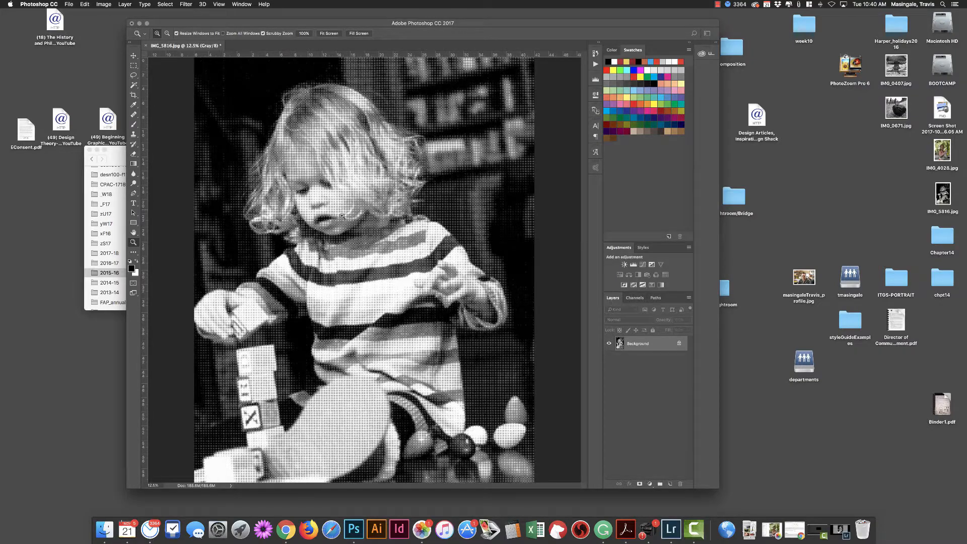
pyautogui.keyDown('alt'); pyautogui.click(338, 210); pyautogui.keyUp('alt')
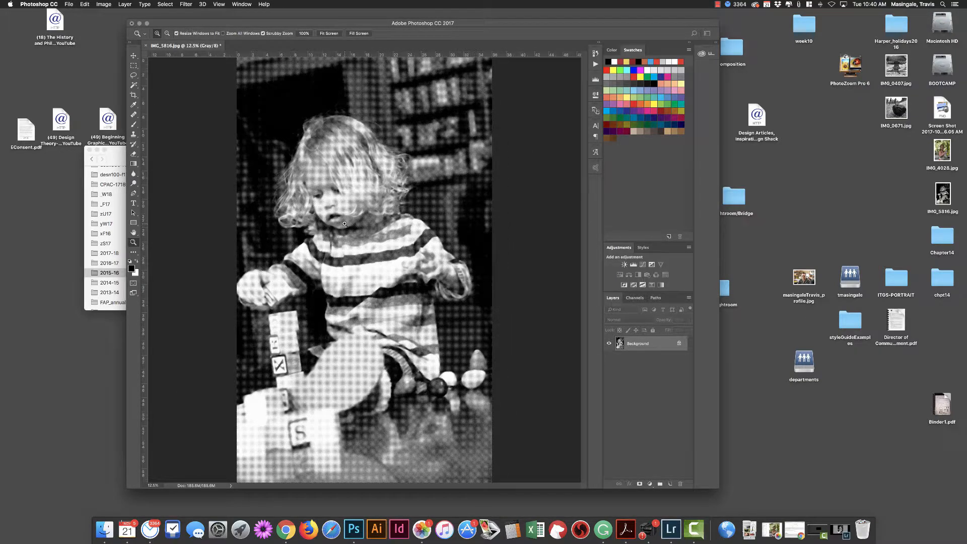
# - Check the halftone picture's file size and dimensions in Image Size
pyautogui.click(69, 4)
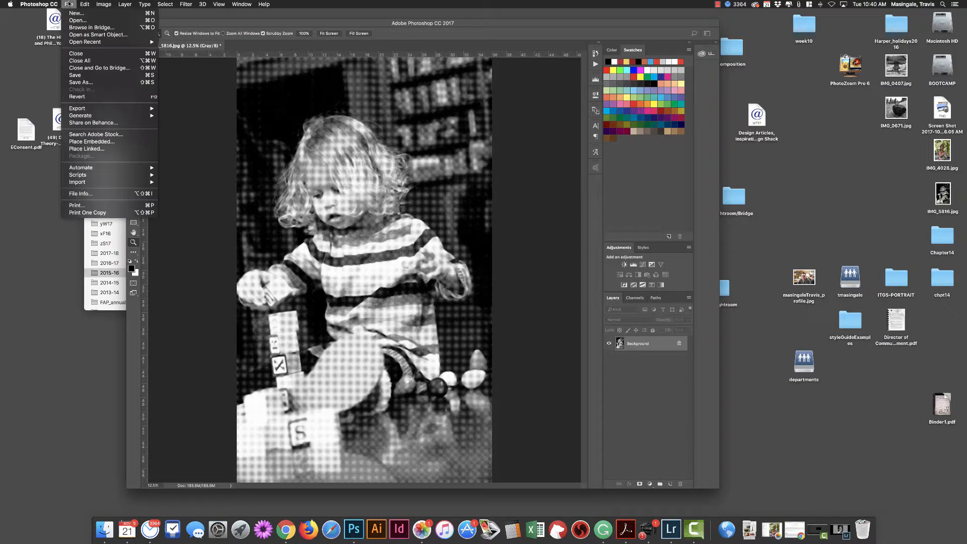
pyautogui.moveTo(103, 4)
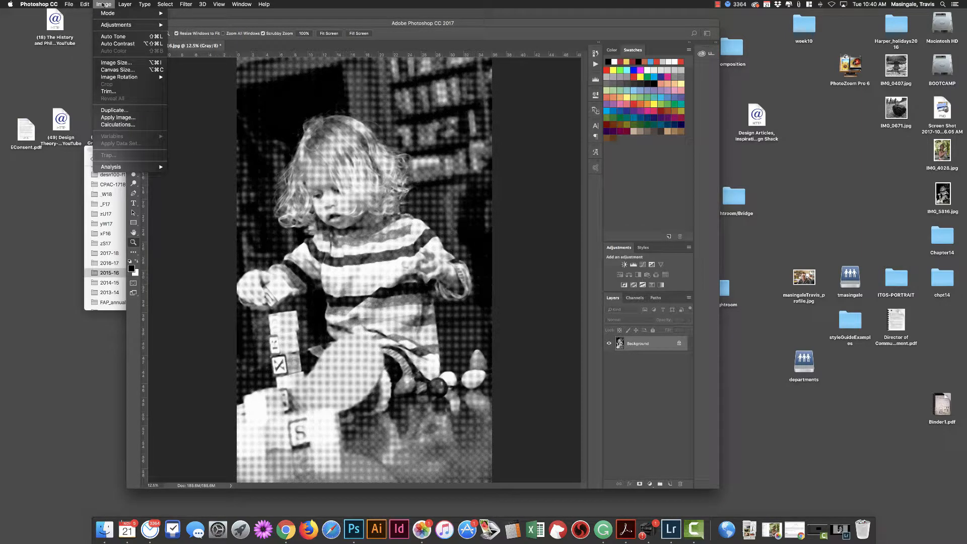
pyautogui.click(116, 62)
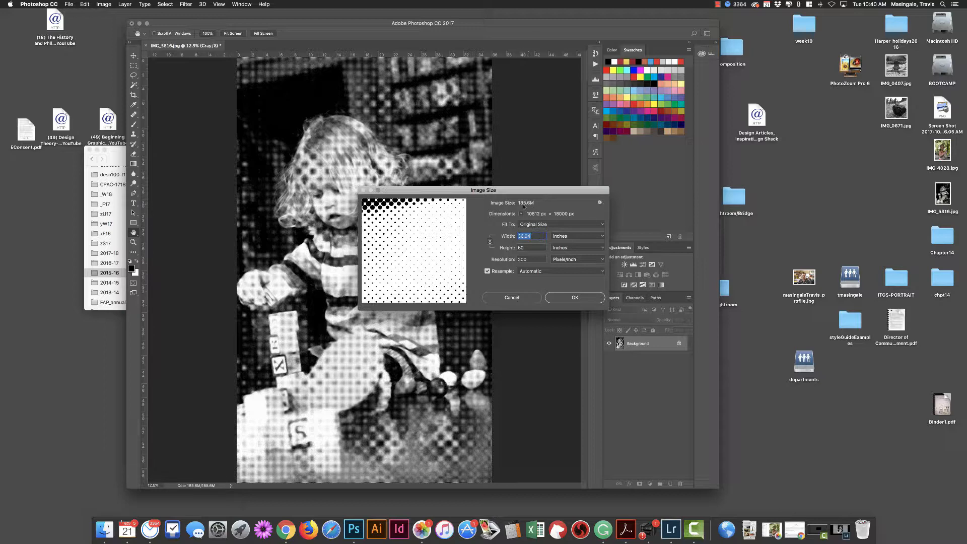
pyautogui.click(574, 298)
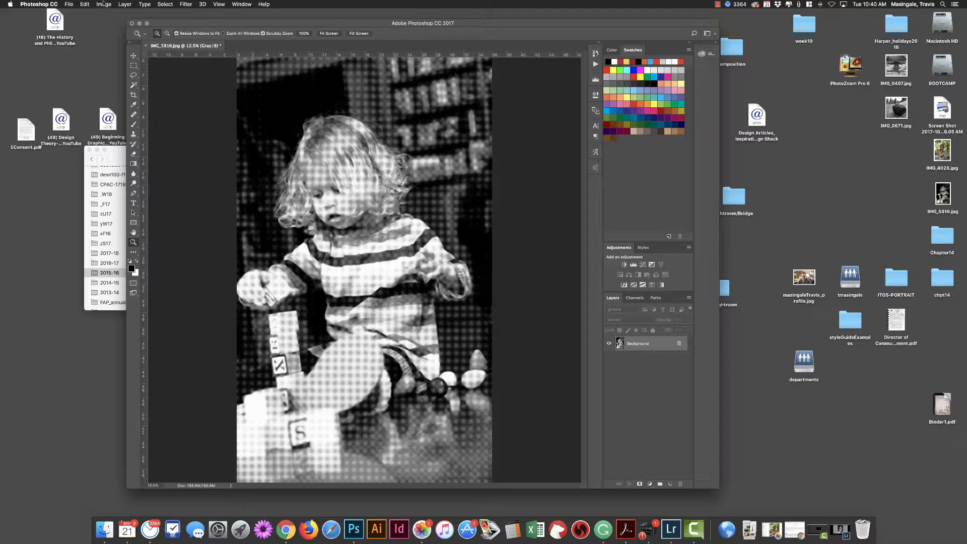
# - Save the halftone picture on the Desktop as a JPEG named littleHuman_halftone-20pixels at Maximum quality 12
pyautogui.click(70, 4)
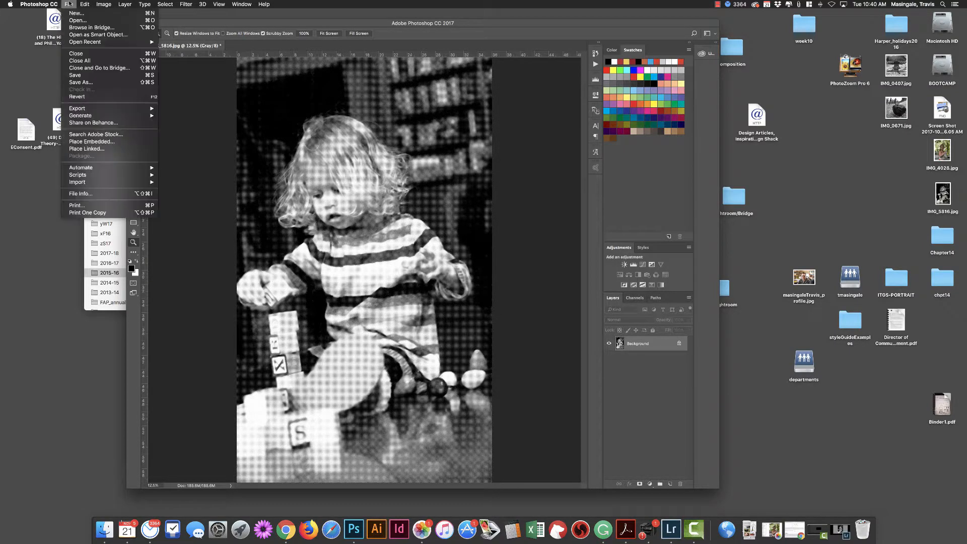
pyautogui.click(101, 82)
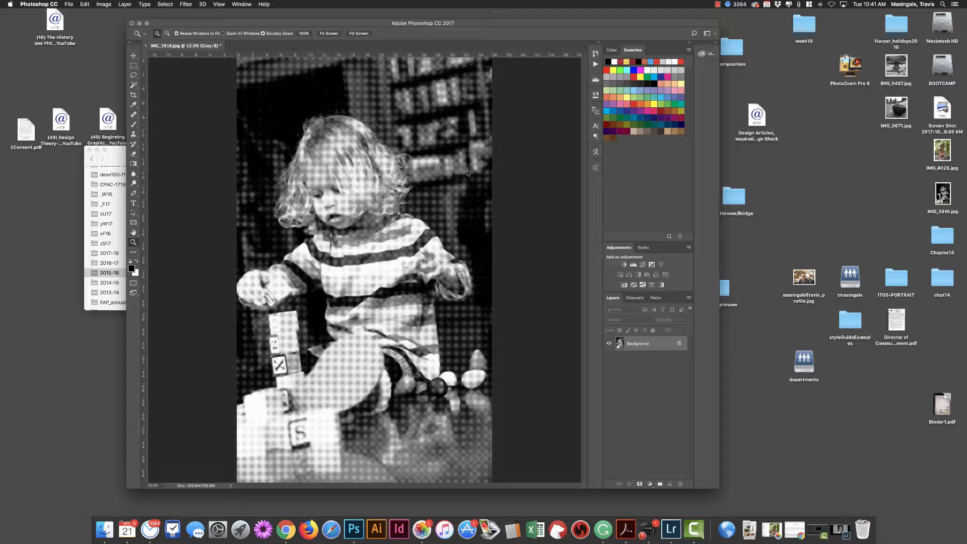
pyautogui.press('super+shift+s')
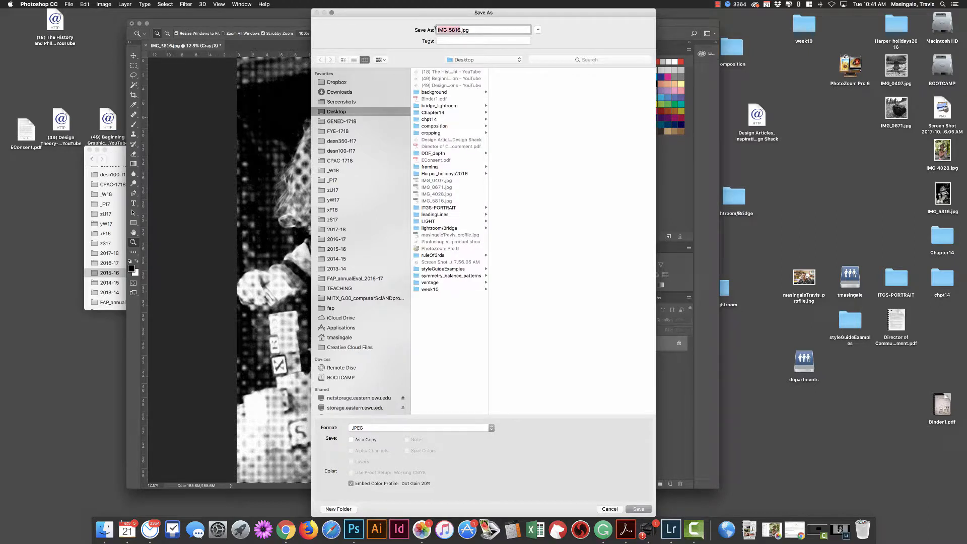
pyautogui.write('littleHuman_halftone-20pixels')
pyautogui.click(638, 509)
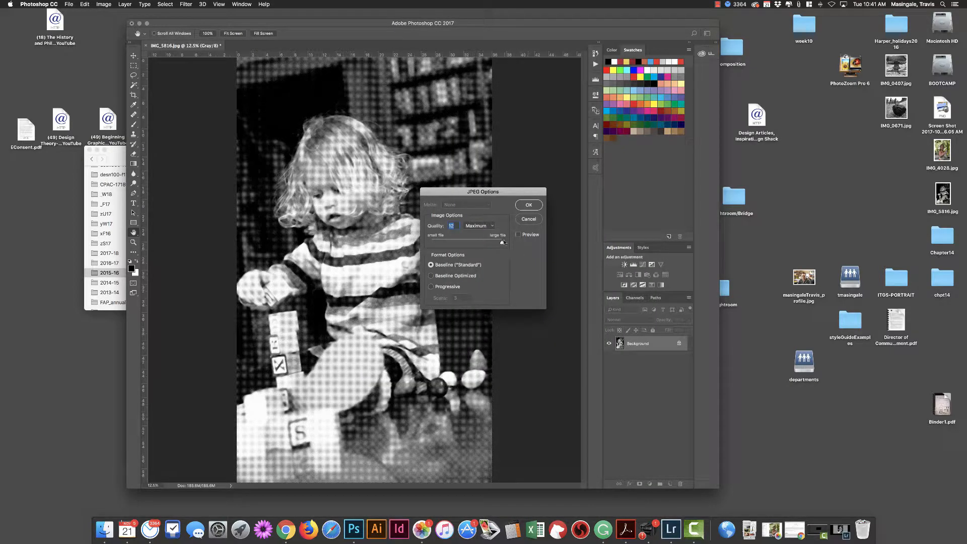
pyautogui.click(530, 205)
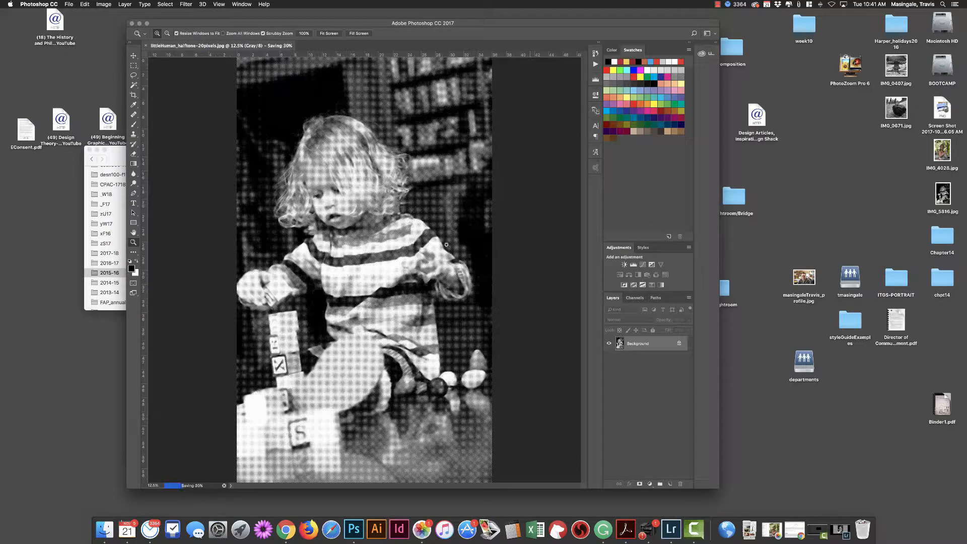
# - Examine the saved picture's halftone dots close up on the child's face and from farther out
pyautogui.click(352, 196)
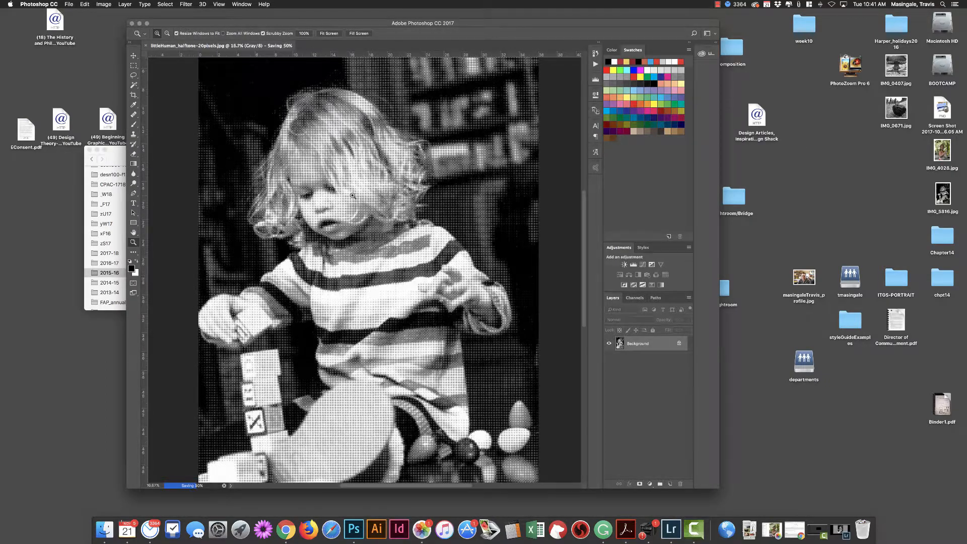
pyautogui.click(352, 195)
pyautogui.click(335, 205)
pyautogui.click(339, 228)
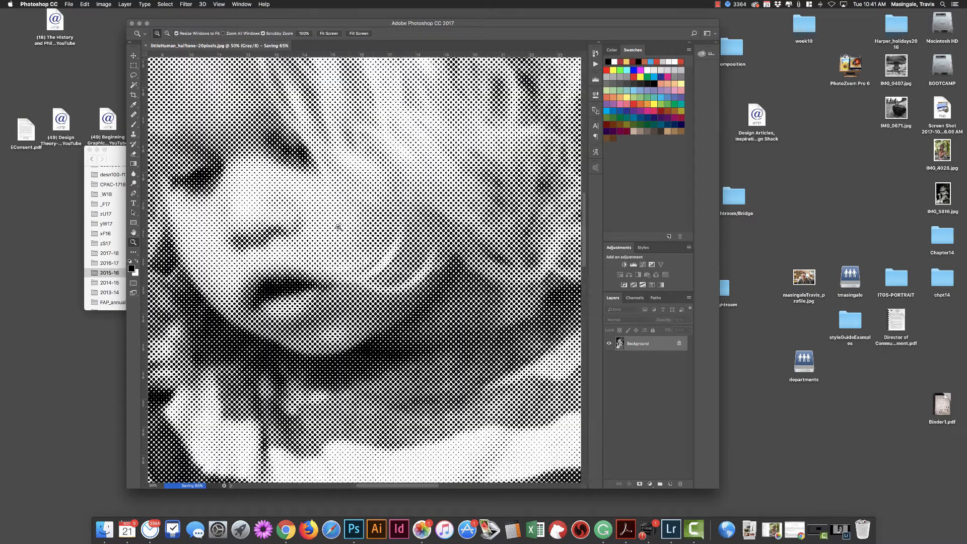
pyautogui.click(321, 190)
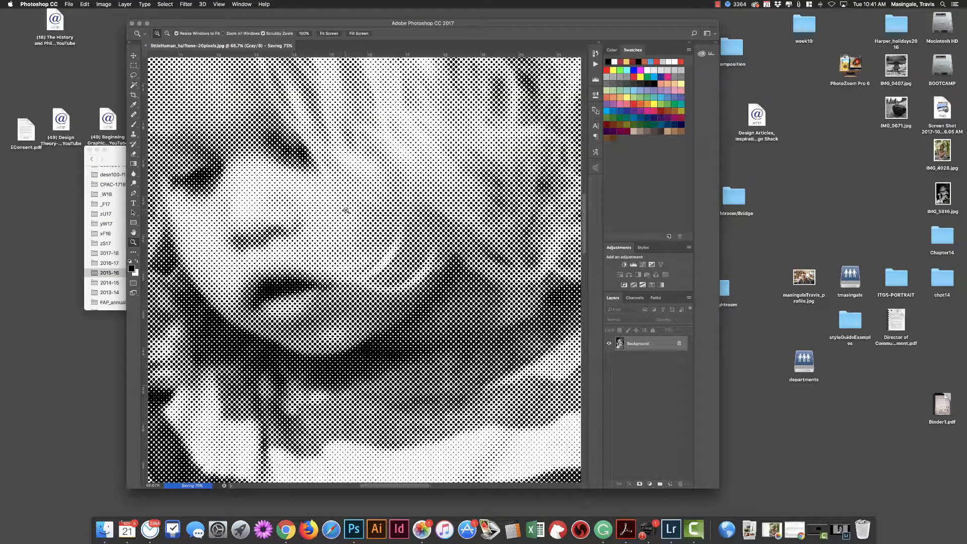
pyautogui.keyDown('alt'); pyautogui.click(347, 210); pyautogui.keyUp('alt')
pyautogui.keyDown('alt'); pyautogui.click(347, 215); pyautogui.keyUp('alt')
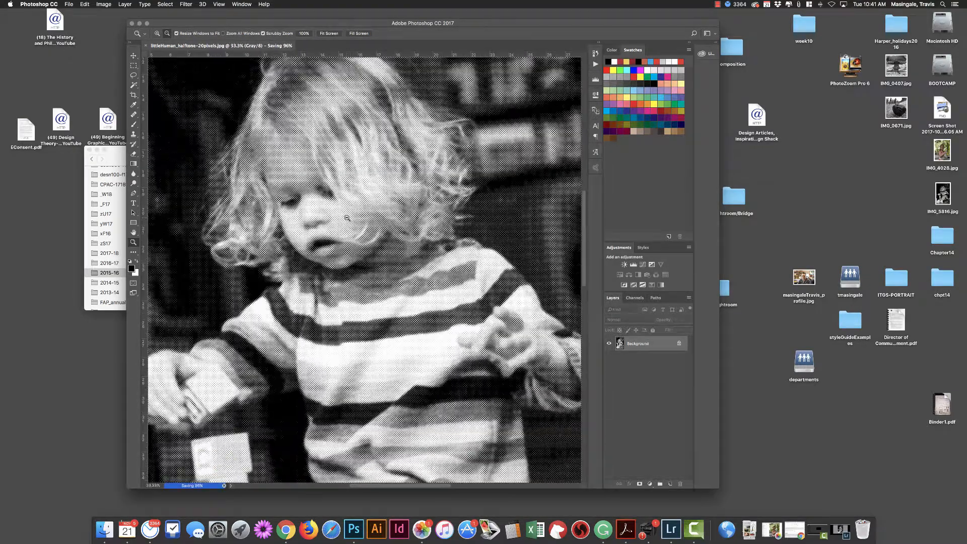
pyautogui.keyDown('alt'); pyautogui.click(347, 218); pyautogui.keyUp('alt')
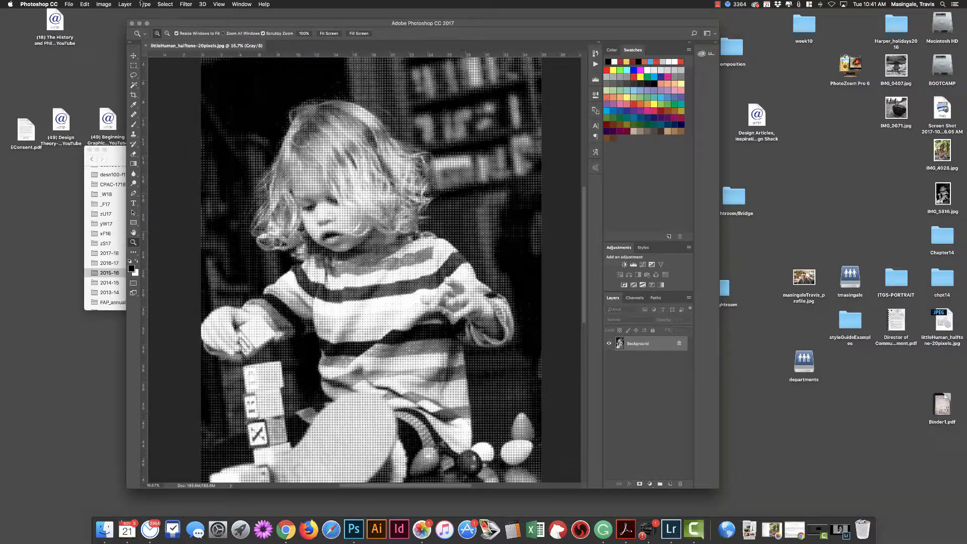
pyautogui.click(186, 4)
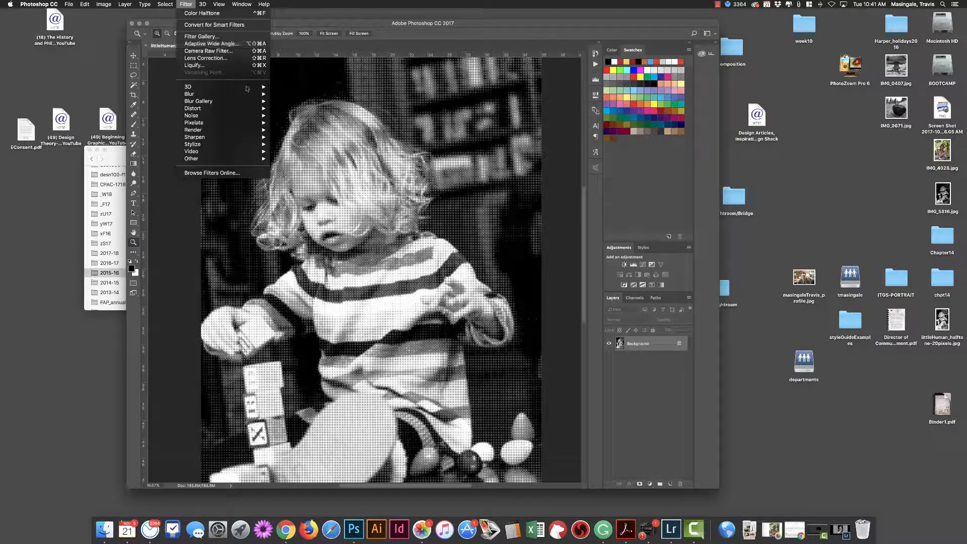
pyautogui.moveTo(245, 124)
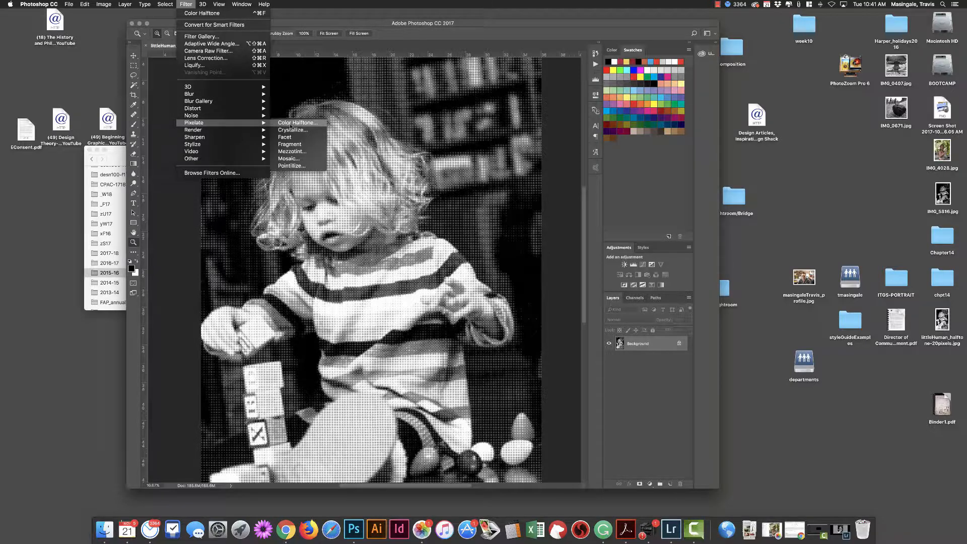
pyautogui.click(292, 126)
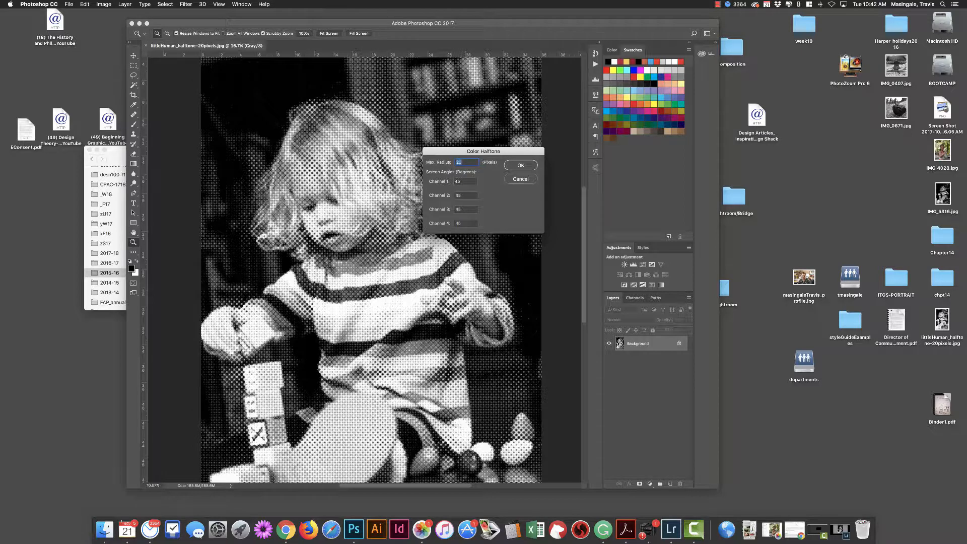
pyautogui.moveTo(448, 167); pyautogui.dragTo(431, 166)
pyautogui.click(520, 180)
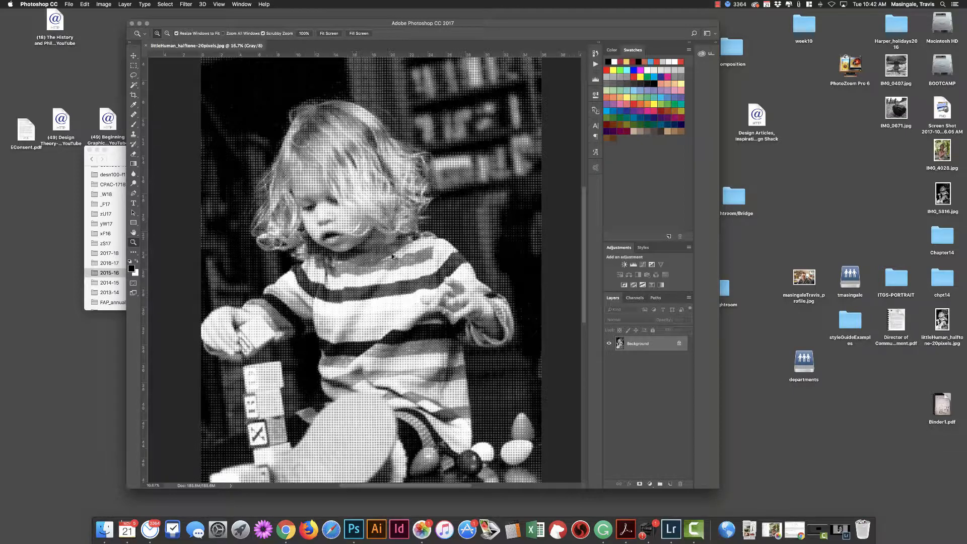
# - Undo the Color Halftone filter and save the plain photo as a JPEG named littleHuman_halftone-source_3x5 at Maximum quality 12
pyautogui.press('super+z')
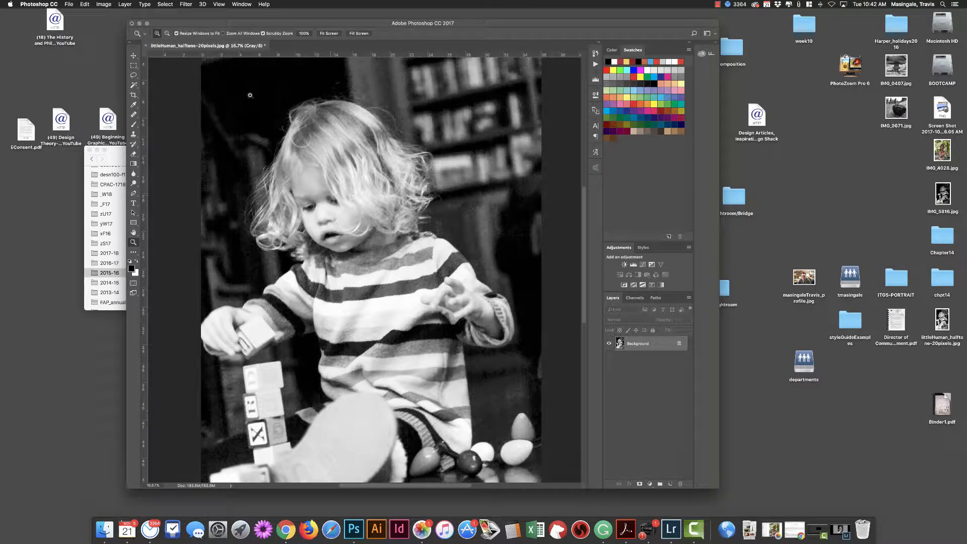
pyautogui.click(68, 4)
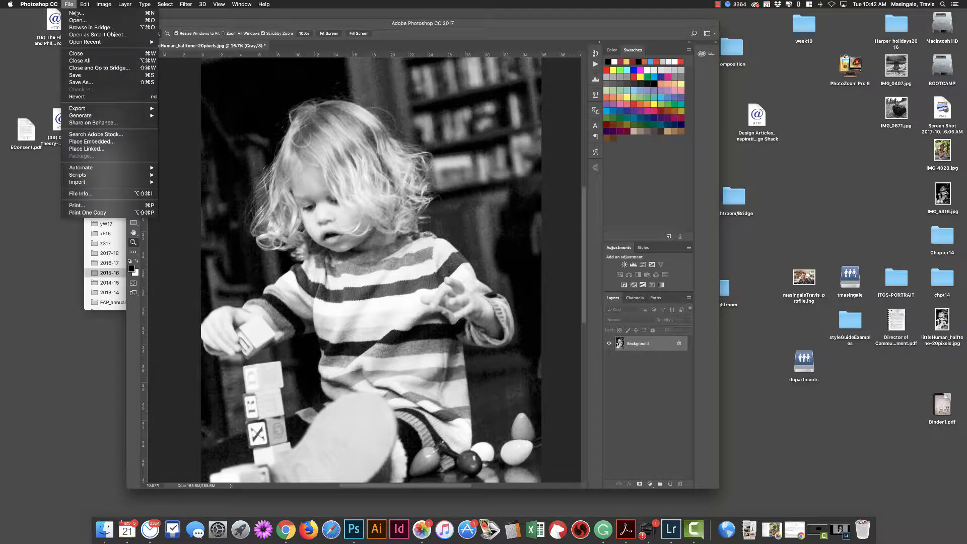
pyautogui.click(110, 82)
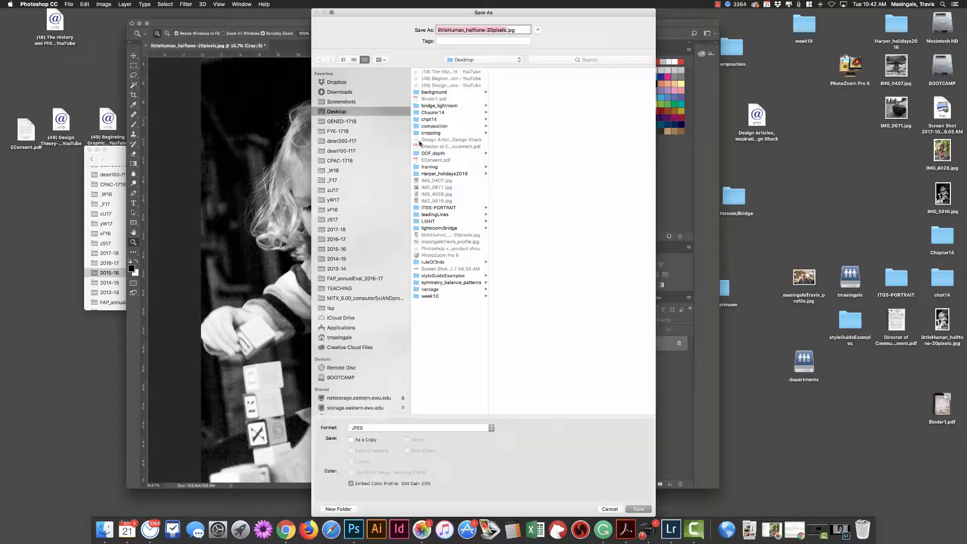
pyautogui.click(505, 29)
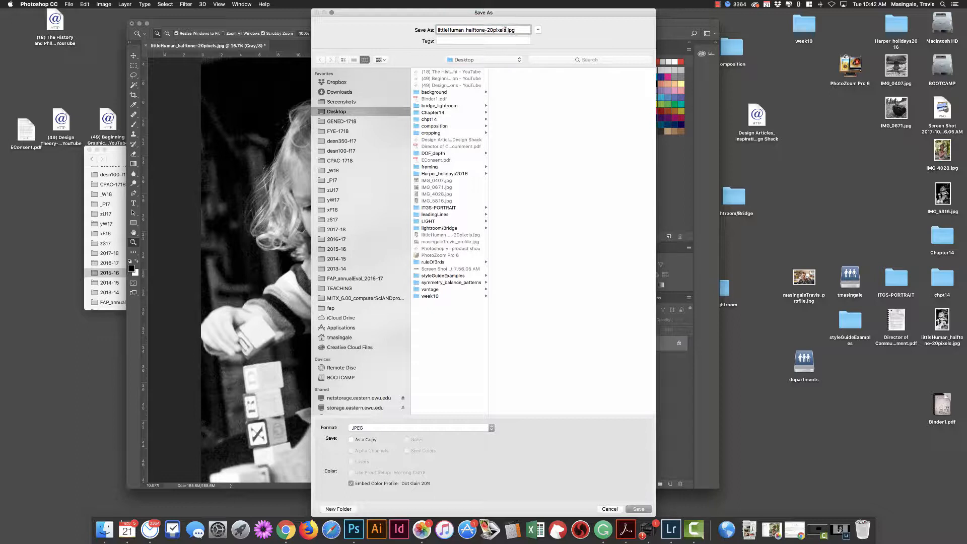
pyautogui.moveTo(505, 29); pyautogui.dragTo(487, 30)
pyautogui.write('source')
pyautogui.write('_3x5')
pyautogui.click(351, 484)
pyautogui.click(639, 510)
pyautogui.click(640, 509)
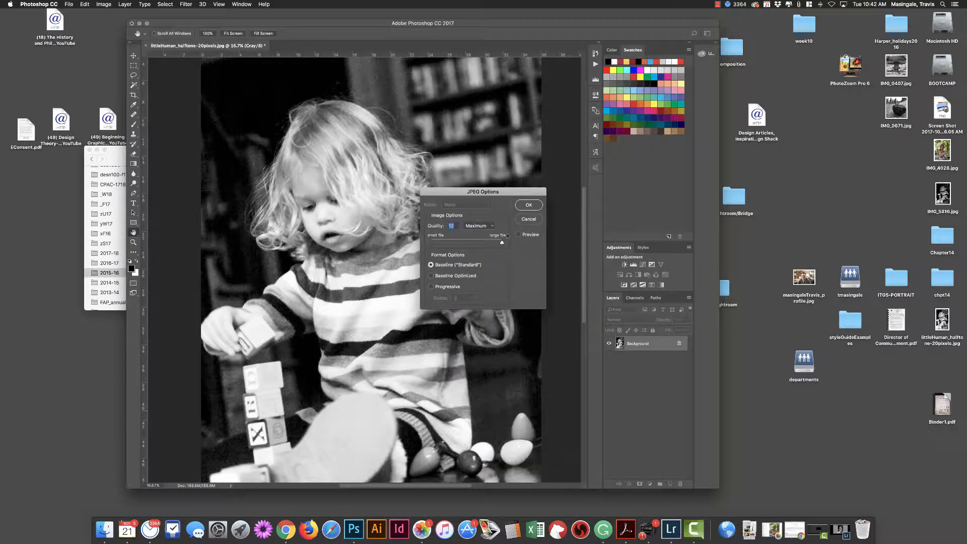
pyautogui.click(529, 205)
pyautogui.press('z')
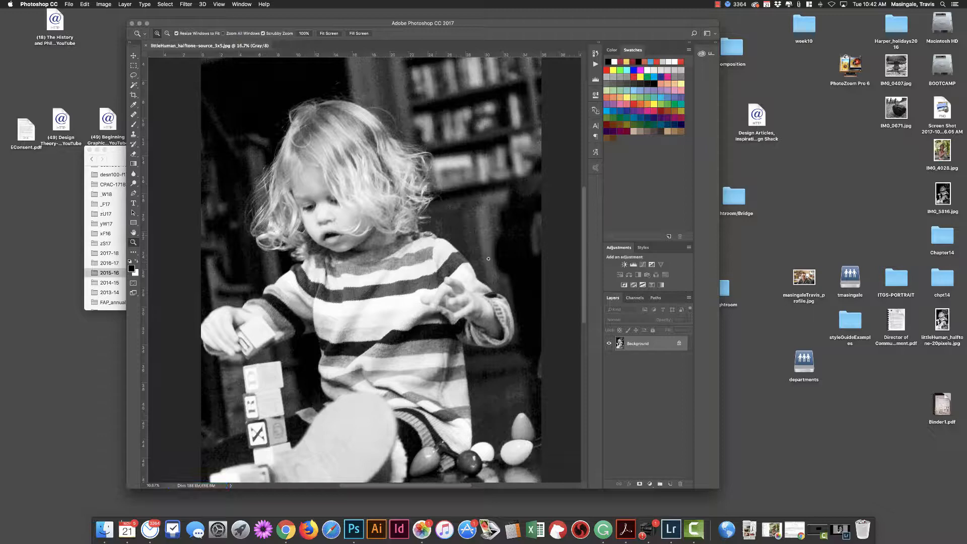
# - Apply the Color Halftone filter to the source photo with a maximum radius of 5 pixels
pyautogui.click(936, 368)
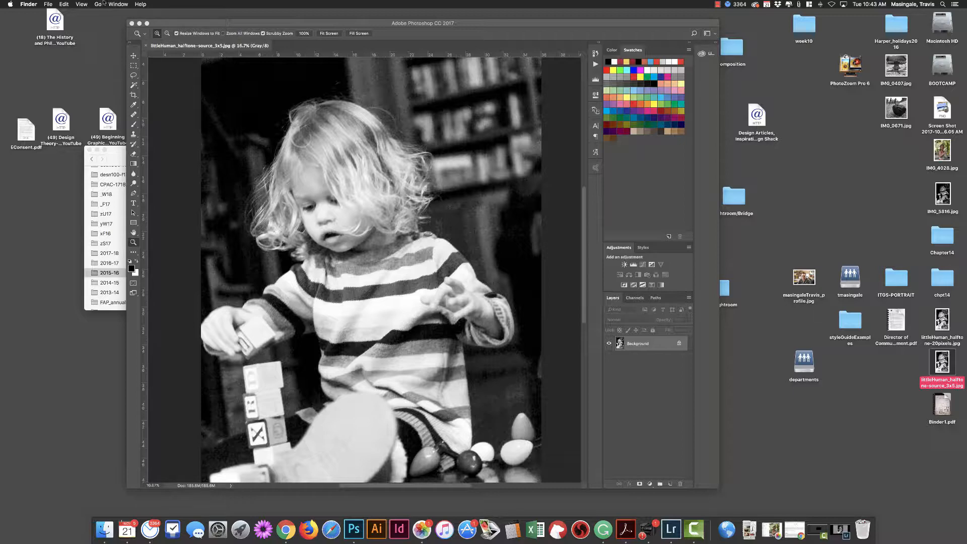
pyautogui.click(219, 98)
pyautogui.click(186, 4)
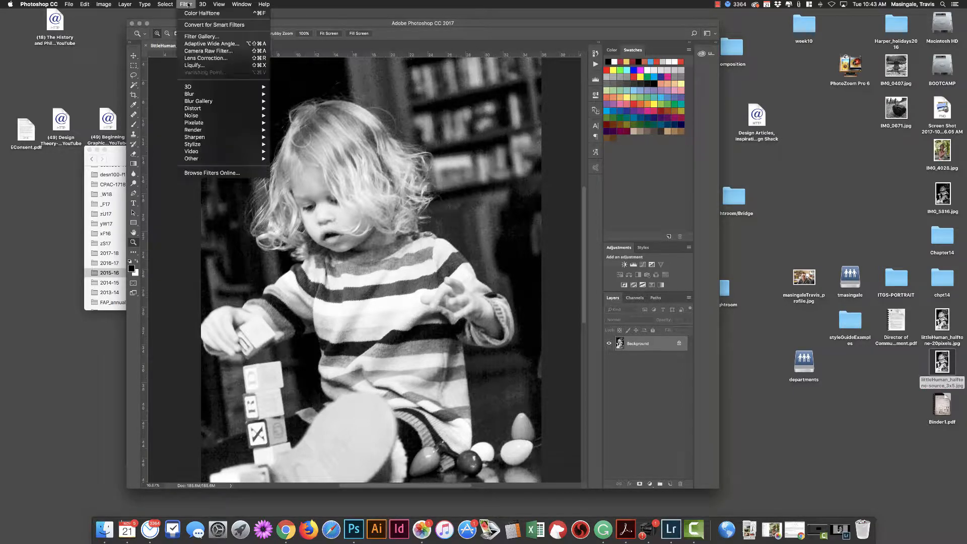
pyautogui.moveTo(226, 122)
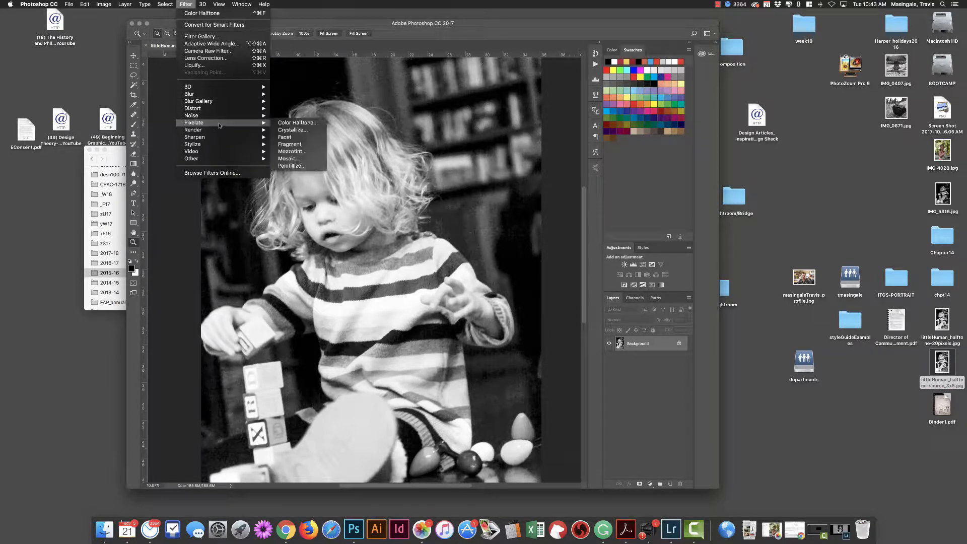
pyautogui.click(300, 122)
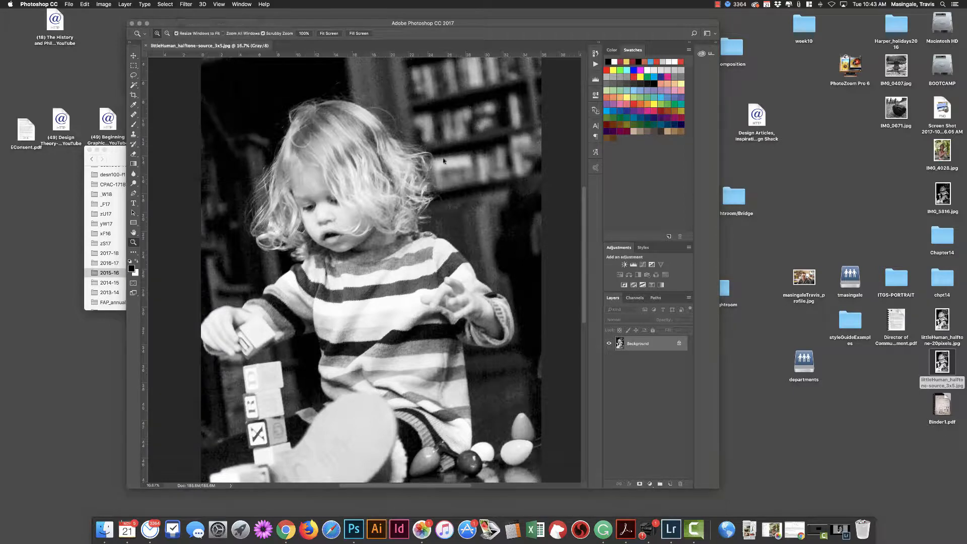
pyautogui.doubleClick(460, 161)
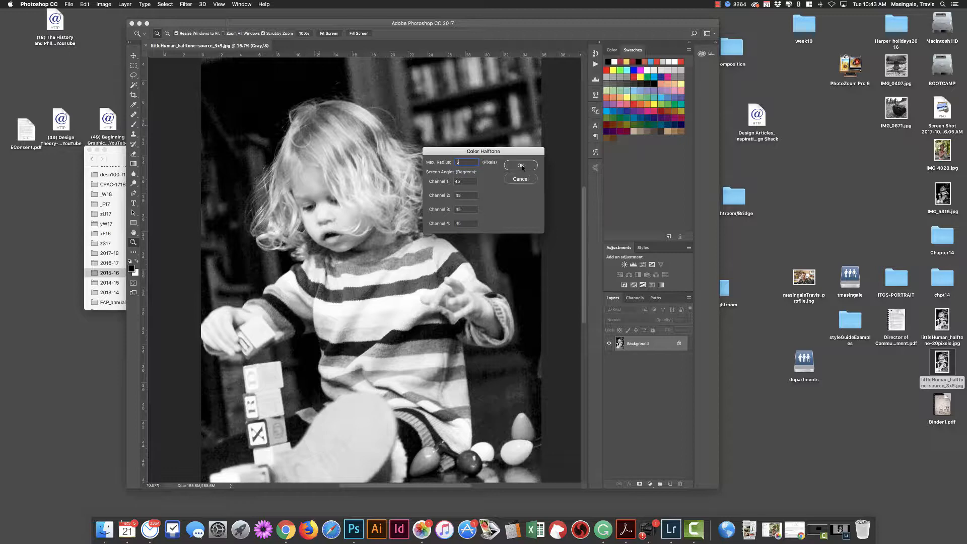
pyautogui.click(522, 167)
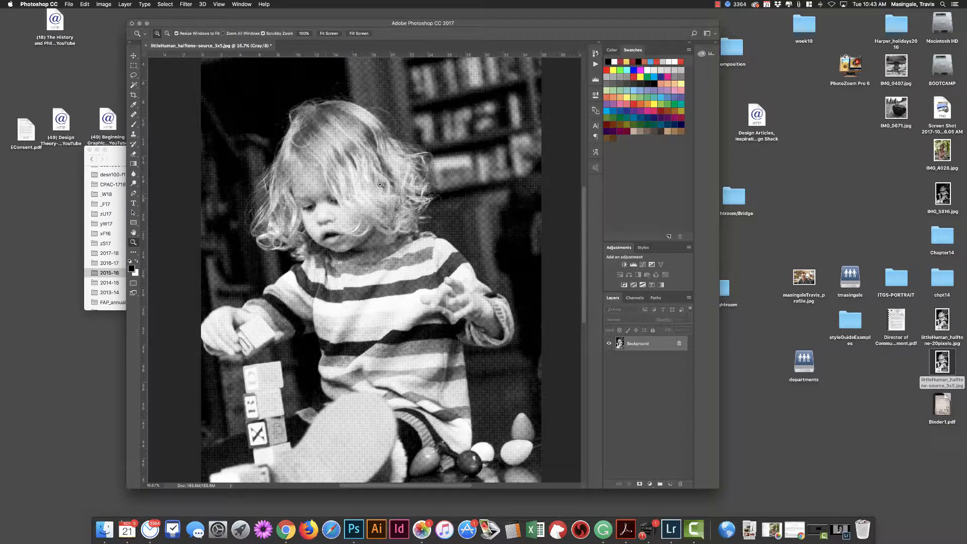
# - Examine the finer halftone dots on the child's forehead and eyes at high magnification, then from farther out
pyautogui.click(326, 184)
pyautogui.click(325, 184)
pyautogui.click(326, 184)
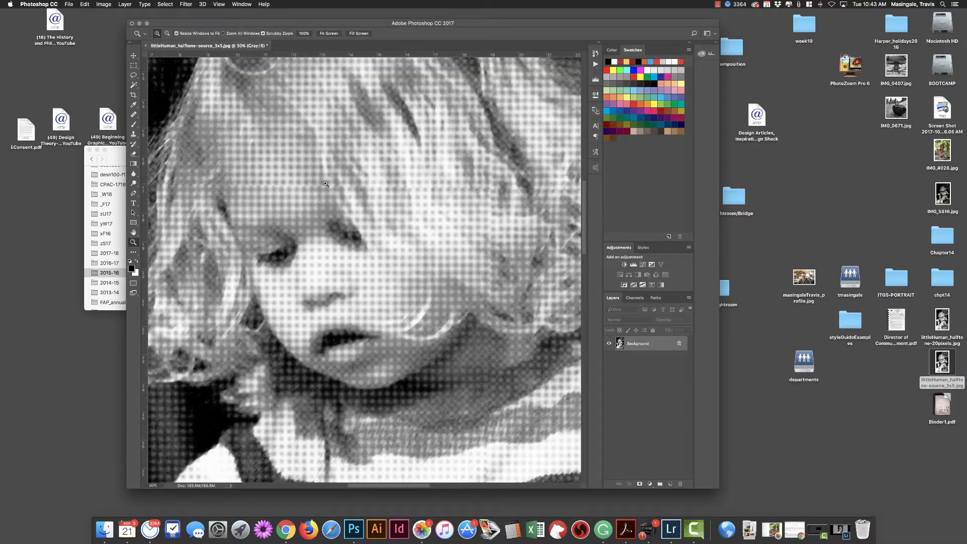
pyautogui.click(326, 185)
pyautogui.click(326, 184)
pyautogui.click(327, 184)
pyautogui.click(329, 185)
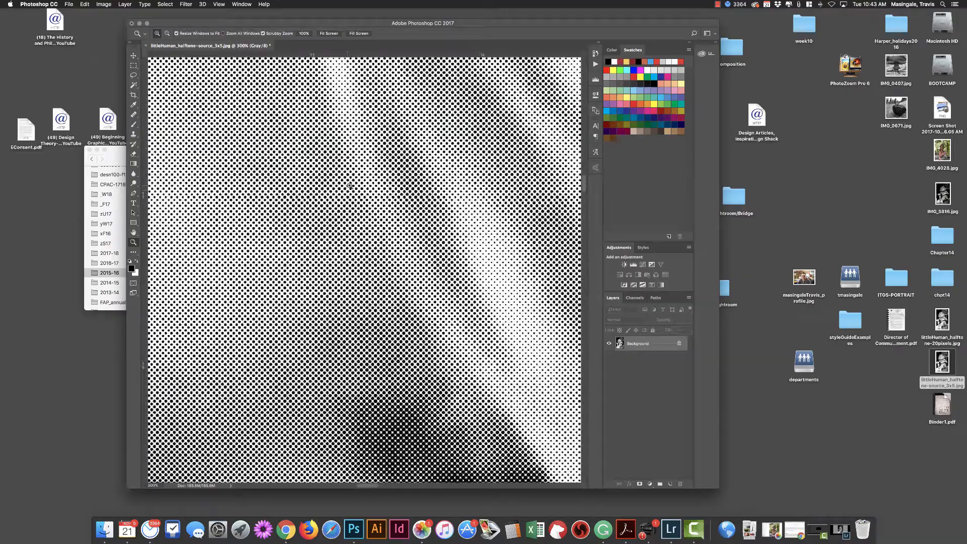
pyautogui.keyDown('alt'); pyautogui.click(347, 213); pyautogui.keyUp('alt')
pyautogui.keyDown('alt'); pyautogui.click(347, 214); pyautogui.keyUp('alt')
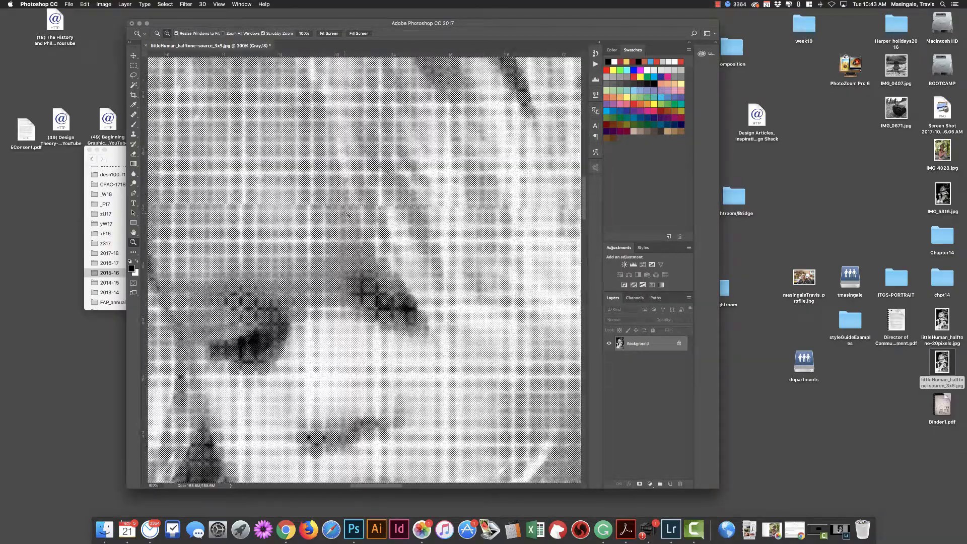
pyautogui.keyDown('alt'); pyautogui.click(346, 214); pyautogui.keyUp('alt')
pyautogui.keyDown('alt'); pyautogui.click(346, 213); pyautogui.keyUp('alt')
pyautogui.keyDown('alt'); pyautogui.click(346, 215); pyautogui.keyUp('alt')
pyautogui.keyDown('alt'); pyautogui.click(347, 216); pyautogui.keyUp('alt')
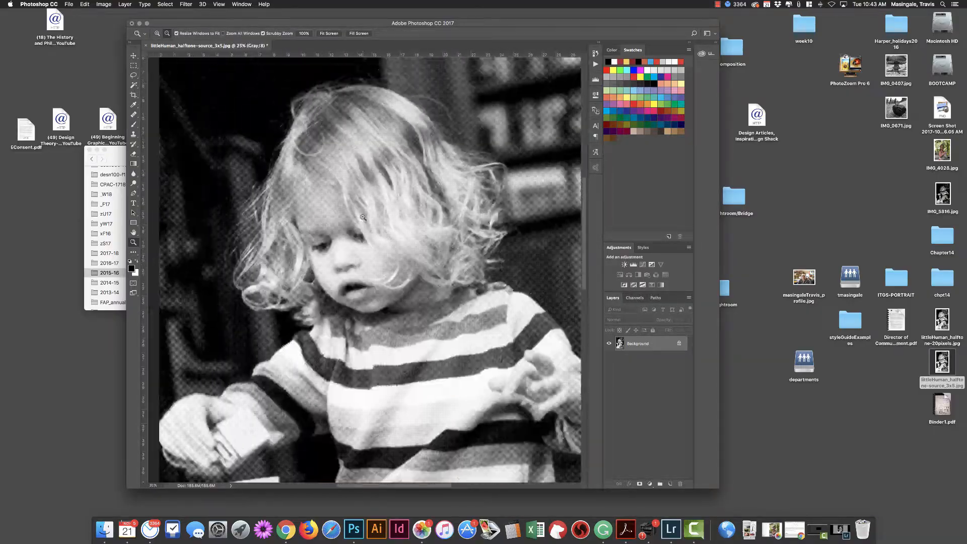
pyautogui.keyDown('alt'); pyautogui.click(347, 217); pyautogui.keyUp('alt')
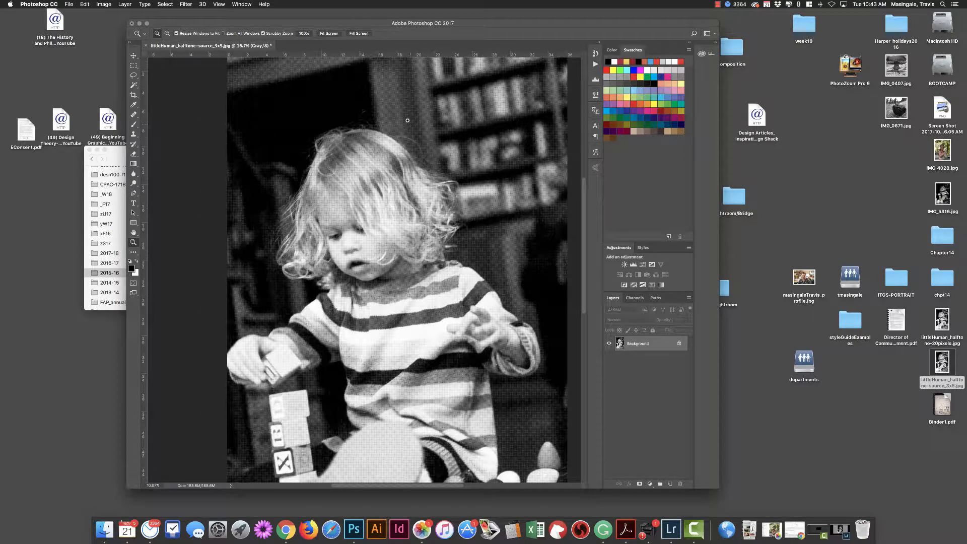
# - Examine the halftone pattern around the child's hair and the bookshelf background, then view the whole picture
pyautogui.click(421, 126)
pyautogui.click(422, 127)
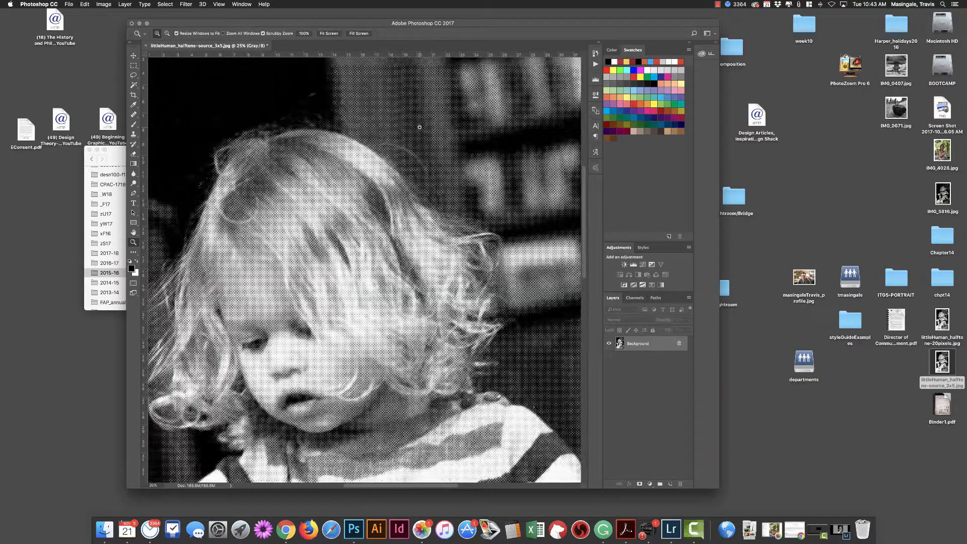
pyautogui.click(424, 126)
pyautogui.click(426, 128)
pyautogui.click(425, 128)
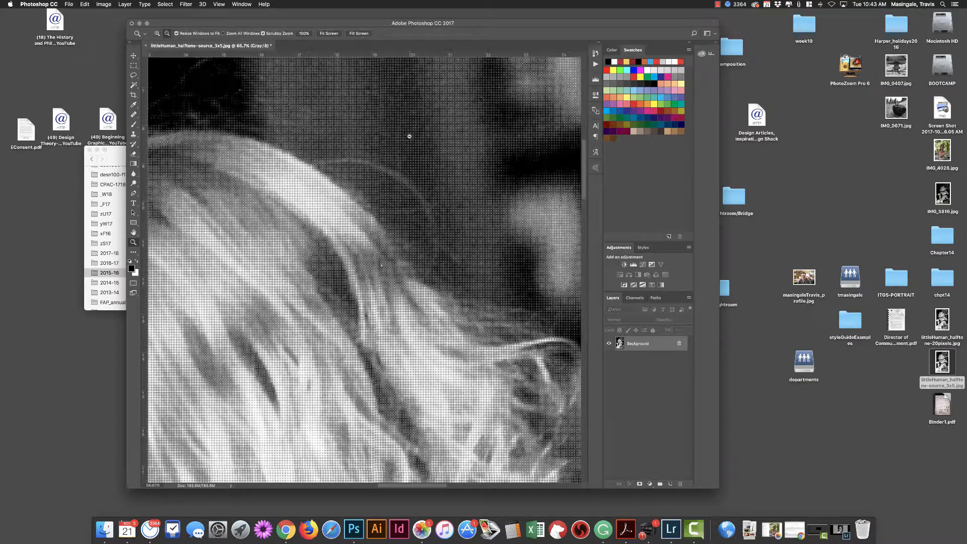
pyautogui.keyDown('alt'); pyautogui.click(388, 144); pyautogui.keyUp('alt')
pyautogui.keyDown('alt'); pyautogui.click(387, 144); pyautogui.keyUp('alt')
pyautogui.keyDown('alt'); pyautogui.click(387, 146); pyautogui.keyUp('alt')
pyautogui.keyDown('alt'); pyautogui.click(391, 157); pyautogui.keyUp('alt')
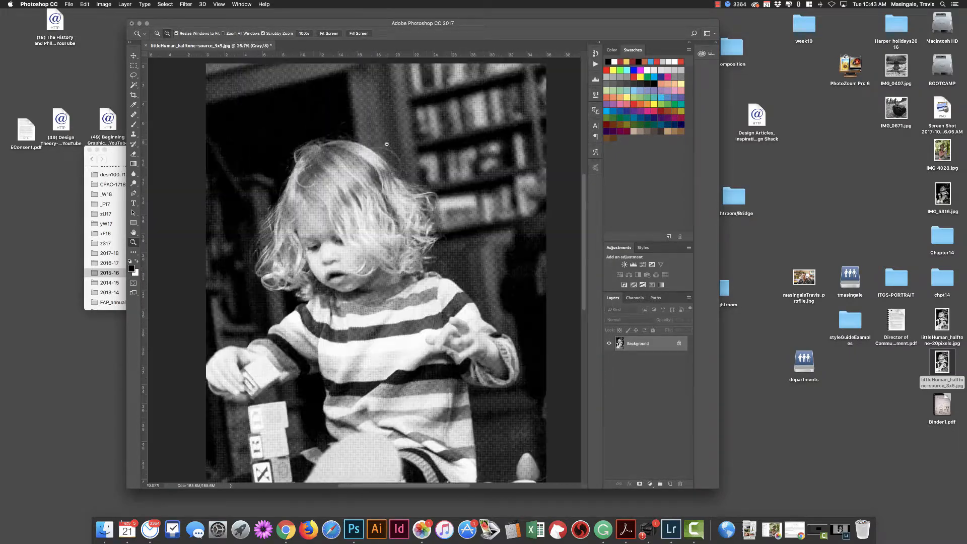
pyautogui.keyDown('alt'); pyautogui.click(396, 169); pyautogui.keyUp('alt')
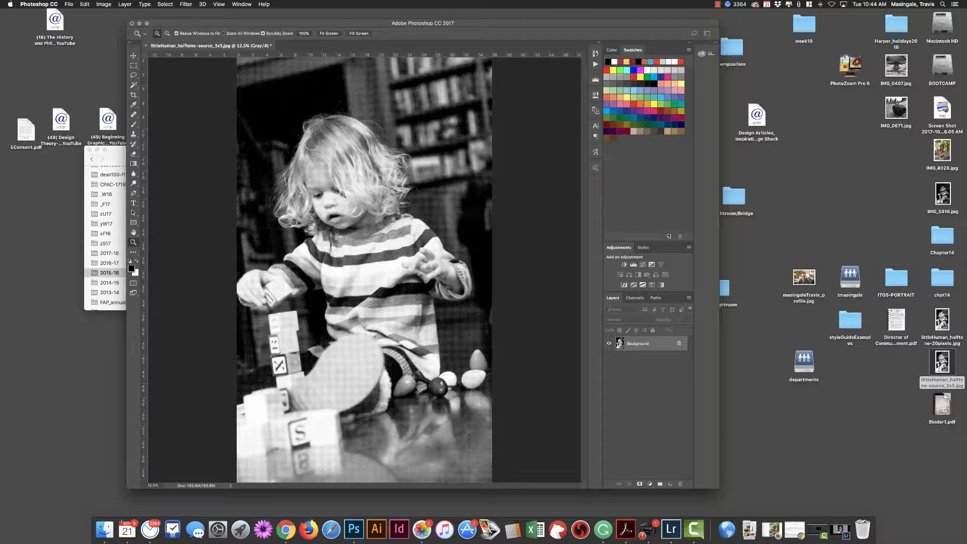
pyautogui.click(69, 5)
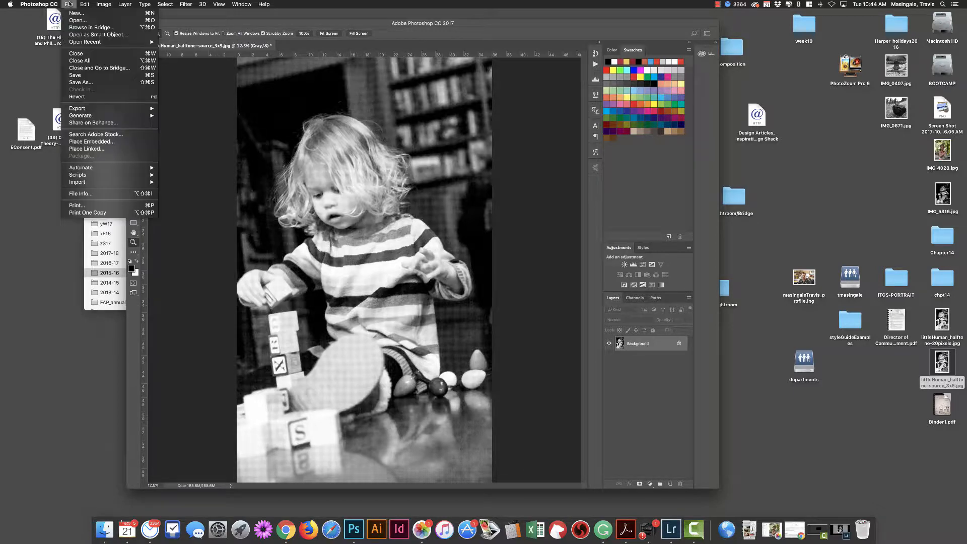
pyautogui.click(115, 206)
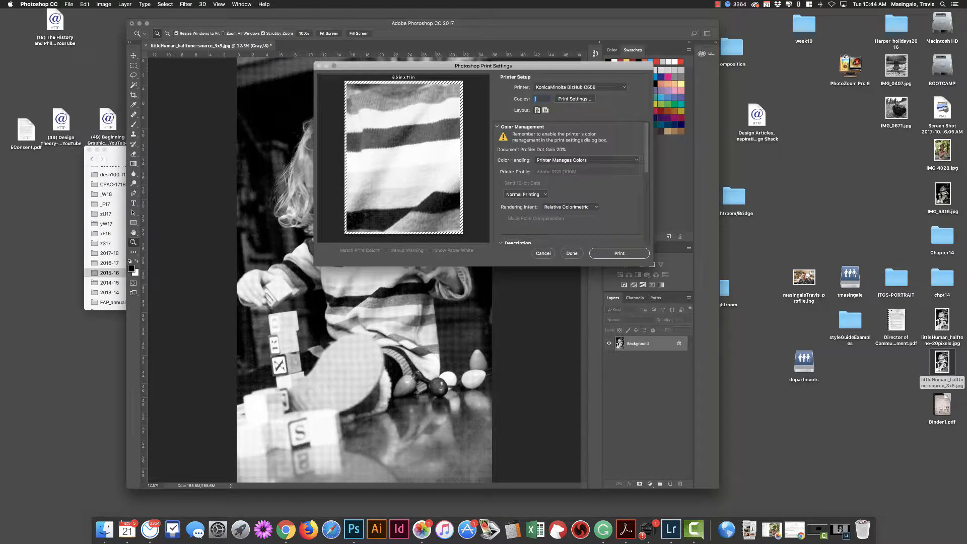
pyautogui.click(550, 254)
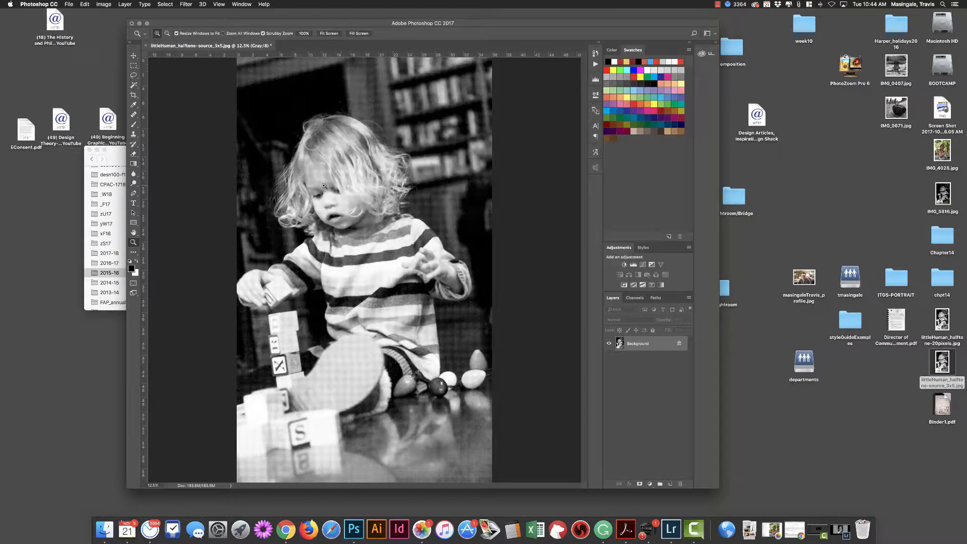
# - Undo the 5-pixel Color Halftone filter on the source photo
pyautogui.click(187, 4)
pyautogui.click(330, 215)
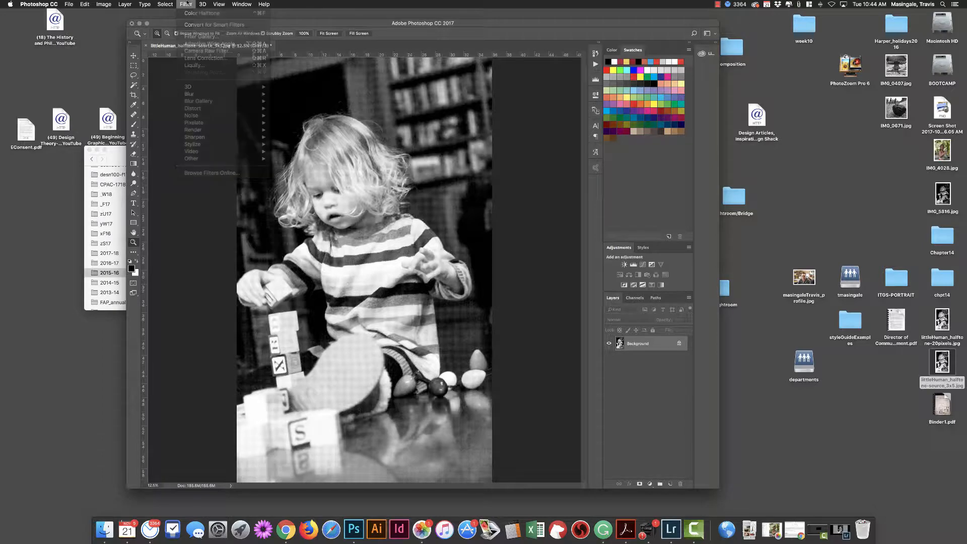
pyautogui.press('super+z')
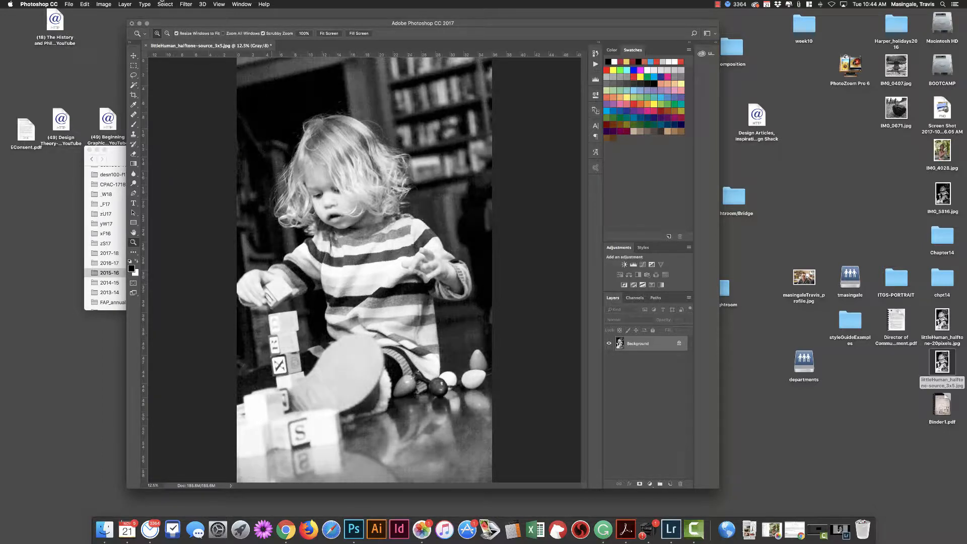
# - Apply the Color Halftone filter to the source photo with a maximum radius of 20 pixels
pyautogui.click(186, 4)
pyautogui.moveTo(212, 122)
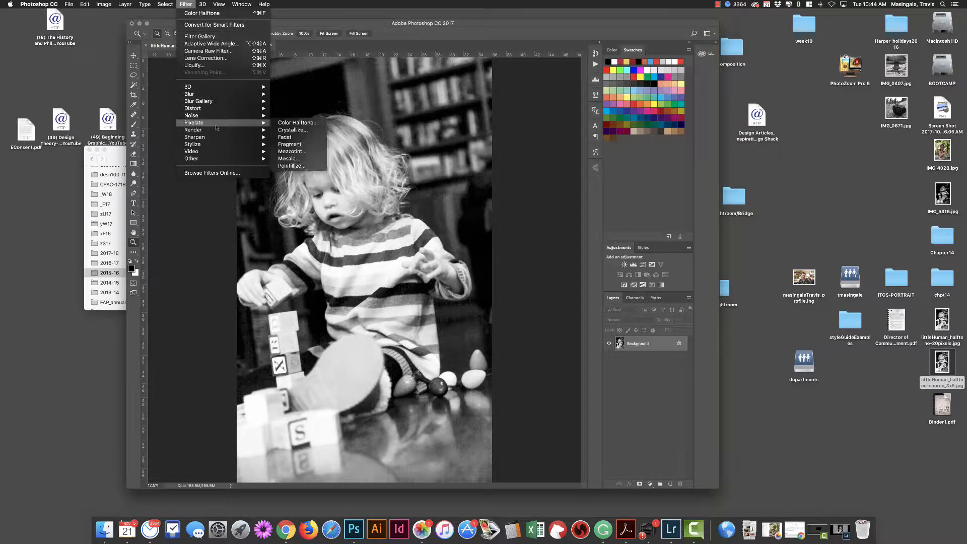
pyautogui.click(298, 124)
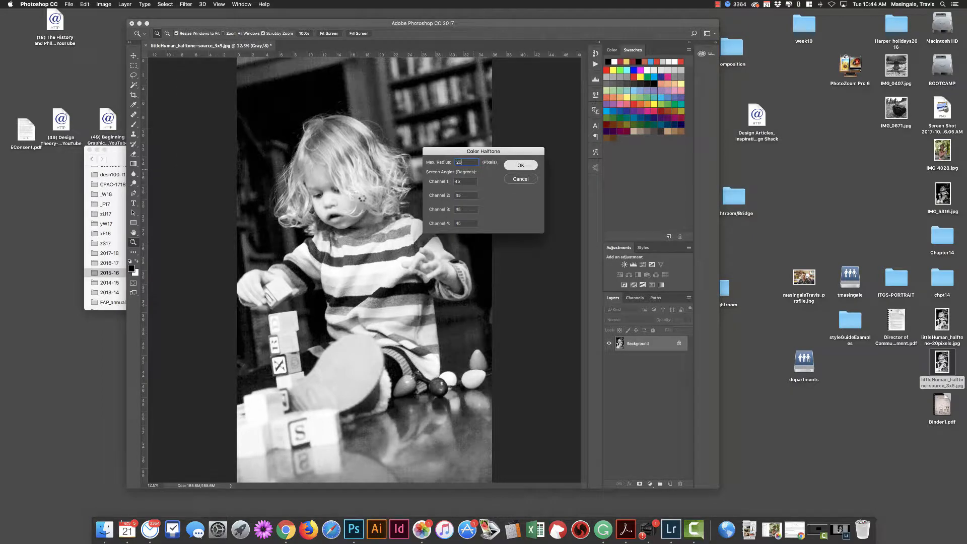
pyautogui.press('Return')
# - Position the child's face within the 8.5 x 11 inch print page and print one copy of the halftone picture
pyautogui.click(349, 200)
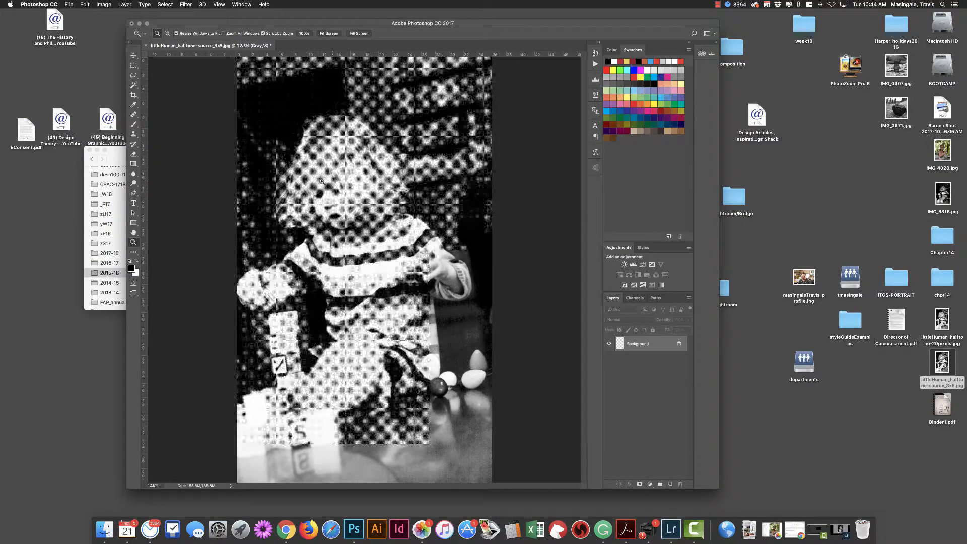
pyautogui.click(343, 195)
pyautogui.click(335, 190)
pyautogui.click(333, 187)
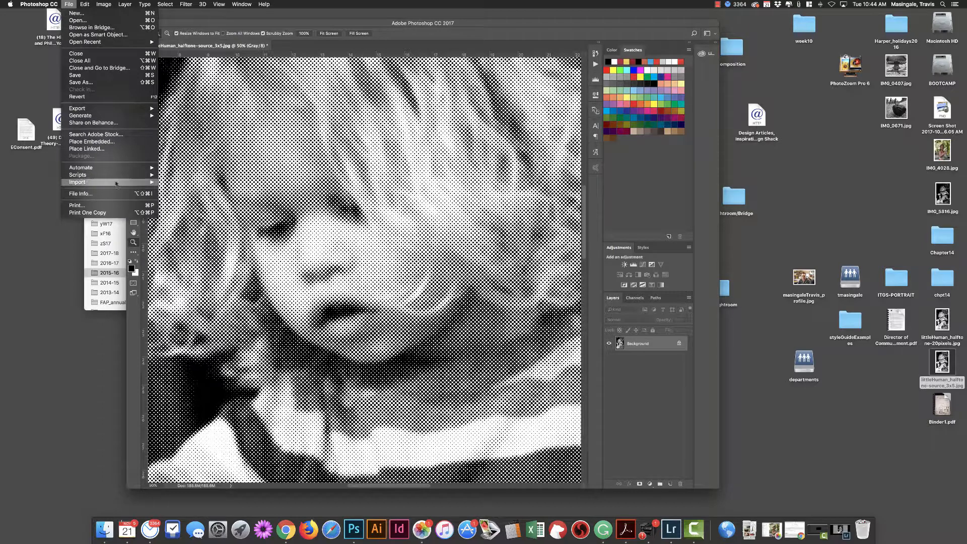
pyautogui.click(121, 206)
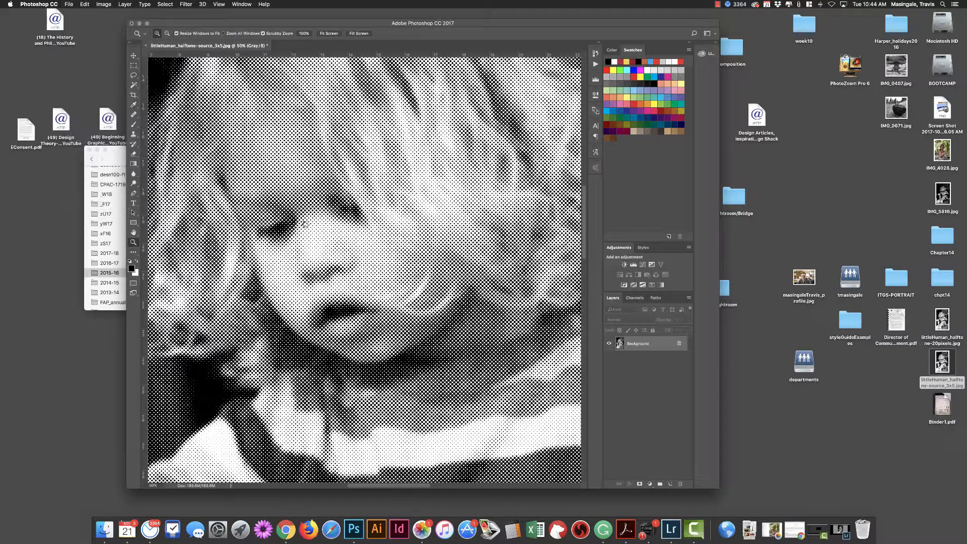
pyautogui.moveTo(406, 123); pyautogui.dragTo(415, 179)
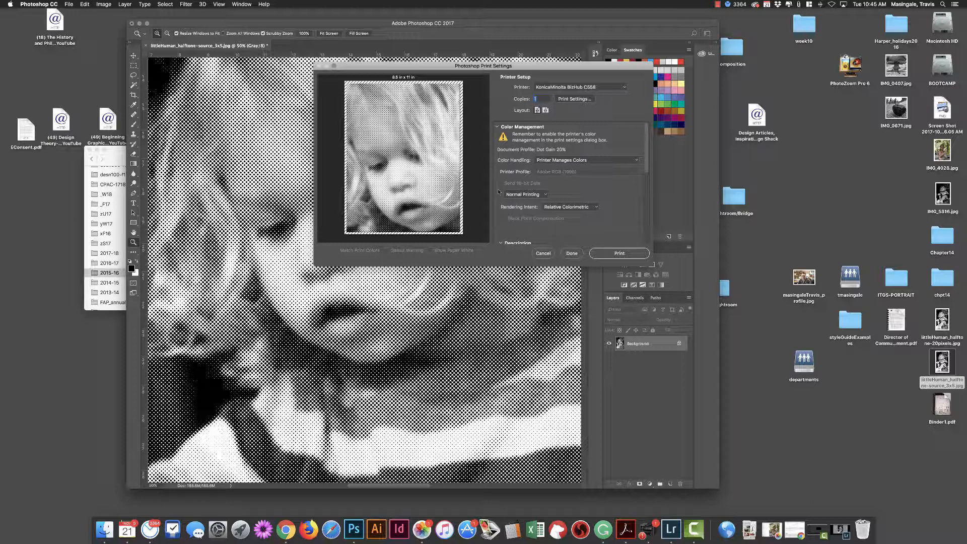
pyautogui.press('Return')
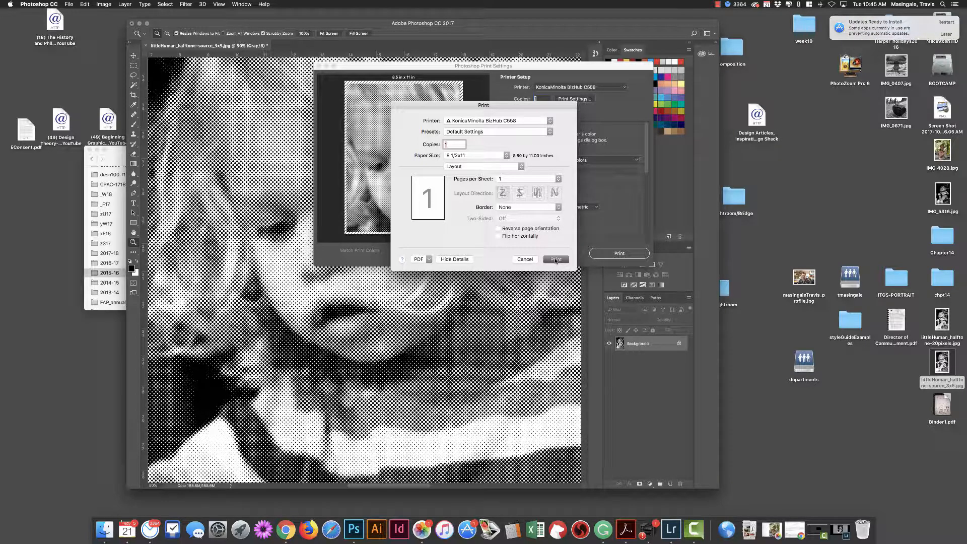
pyautogui.click(556, 260)
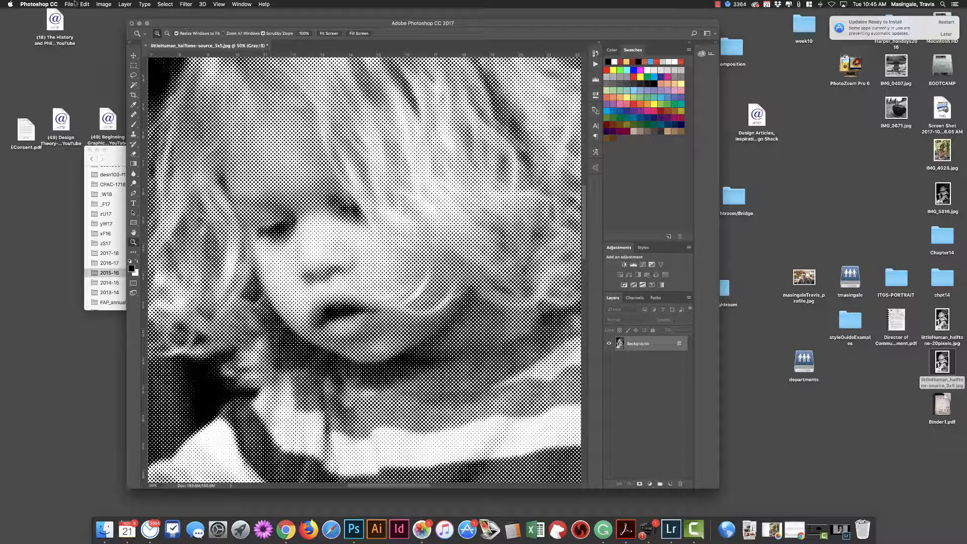
# - Switch to the desktop and move littleHuman_halftone-20pixels.jpg to the open space beside the Photoshop window
pyautogui.click(69, 4)
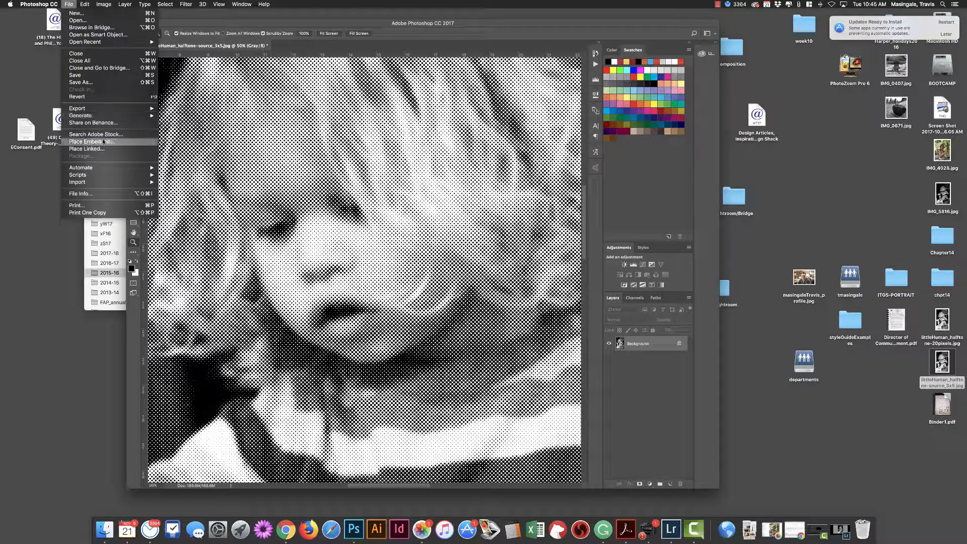
pyautogui.moveTo(101, 117)
pyautogui.click(770, 229)
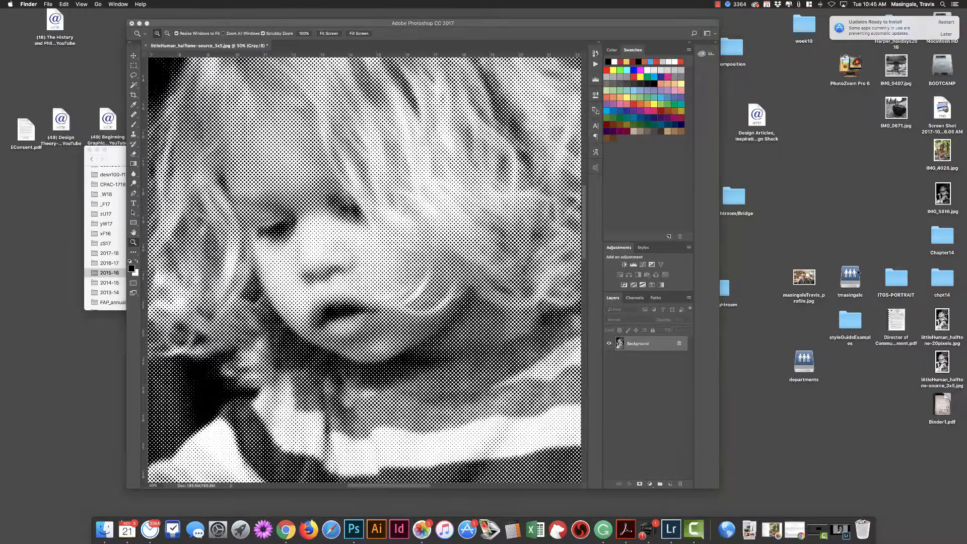
pyautogui.click(946, 344)
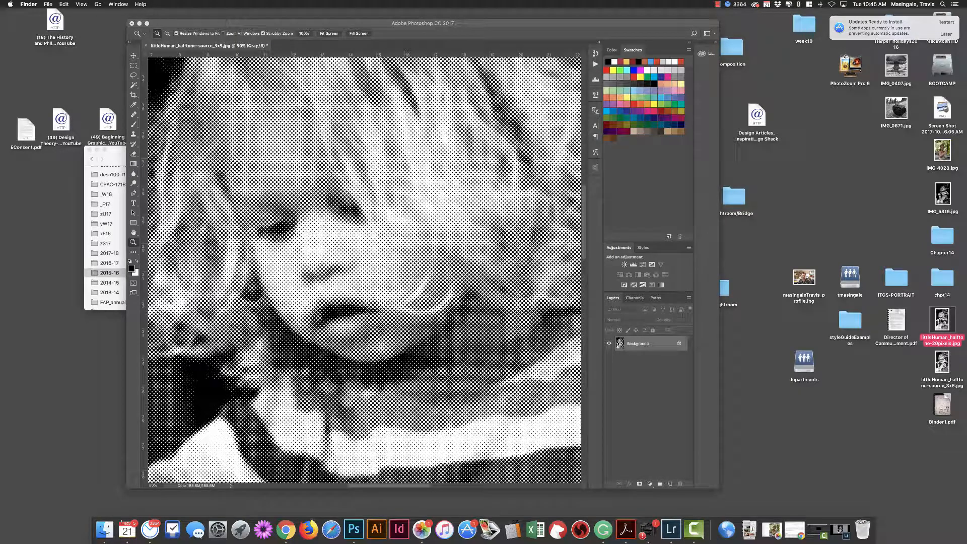
pyautogui.moveTo(946, 344); pyautogui.dragTo(806, 237)
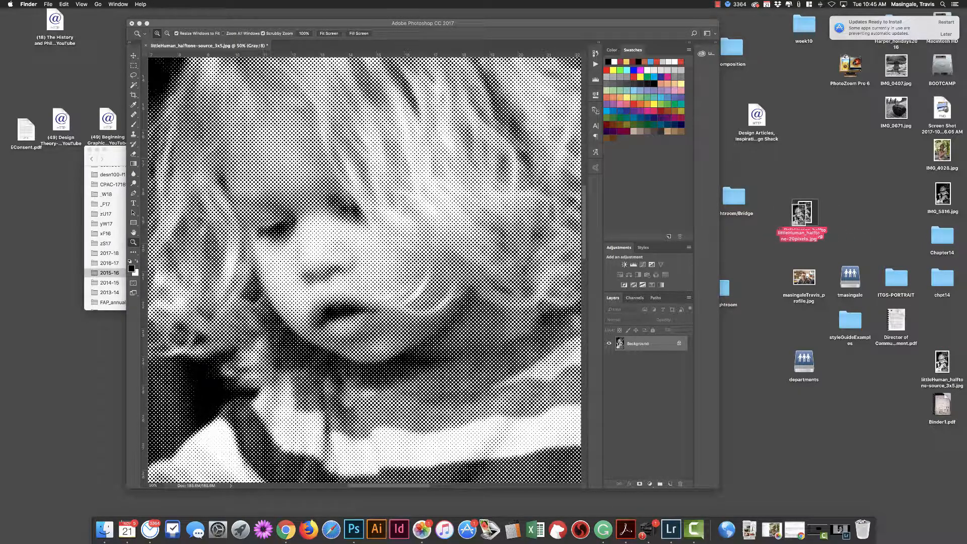
pyautogui.click(775, 243)
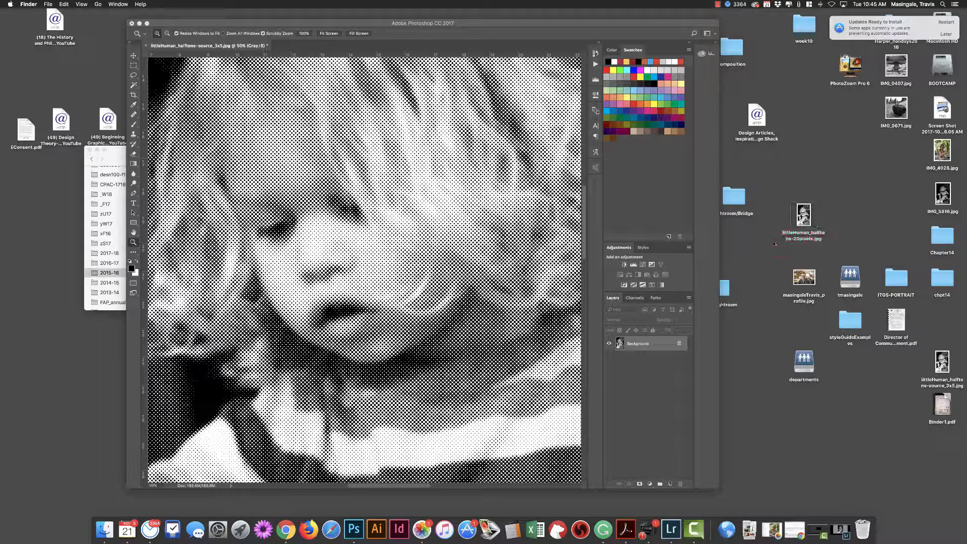
pyautogui.click(802, 222)
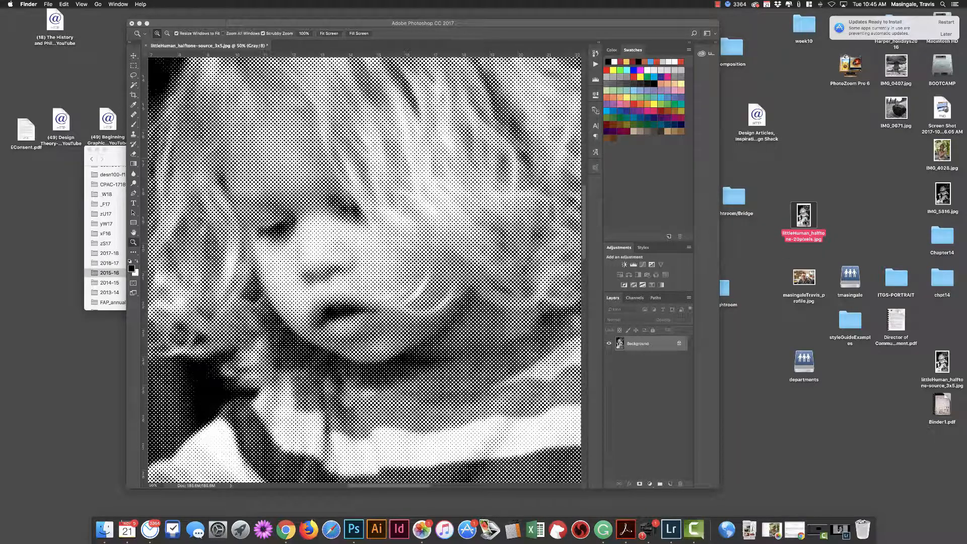
pyautogui.click(774, 254)
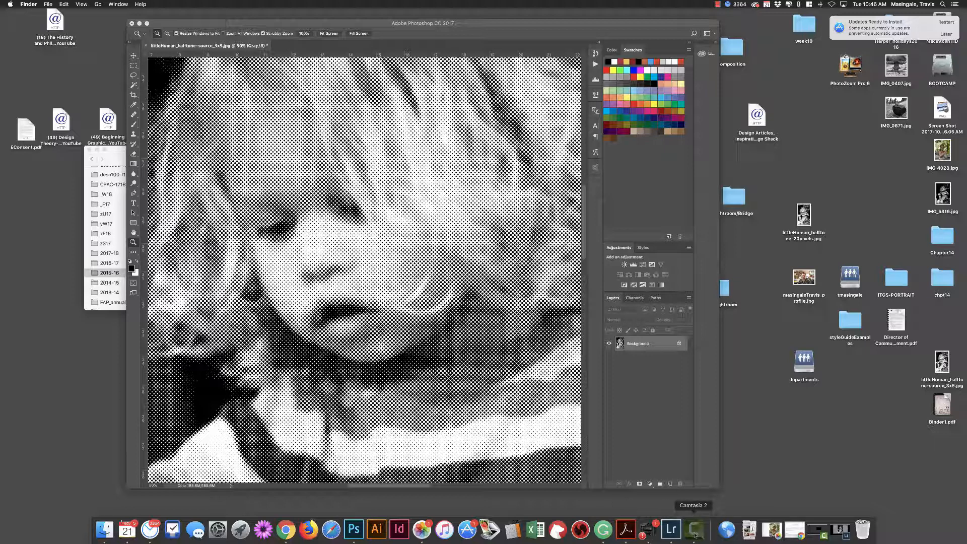
pyautogui.click(694, 530)
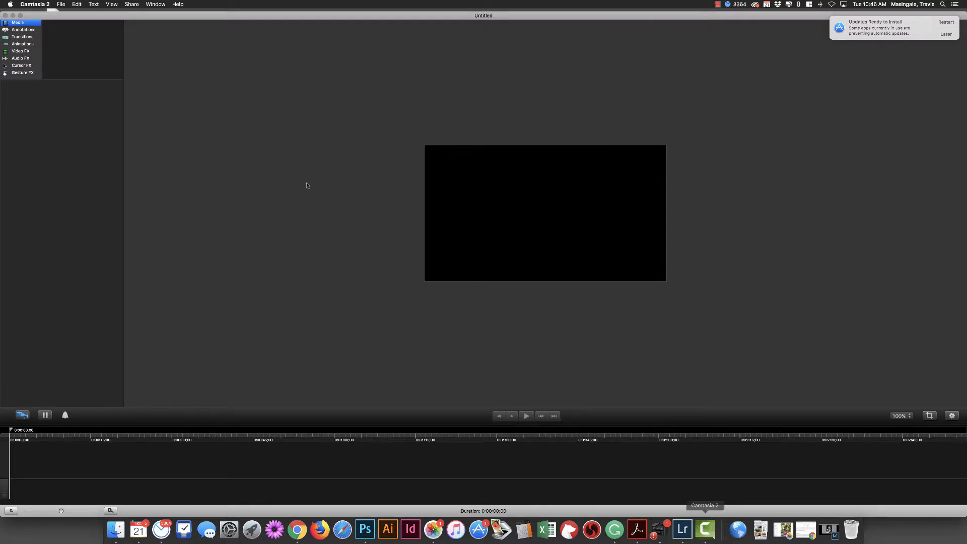
pyautogui.click(61, 4)
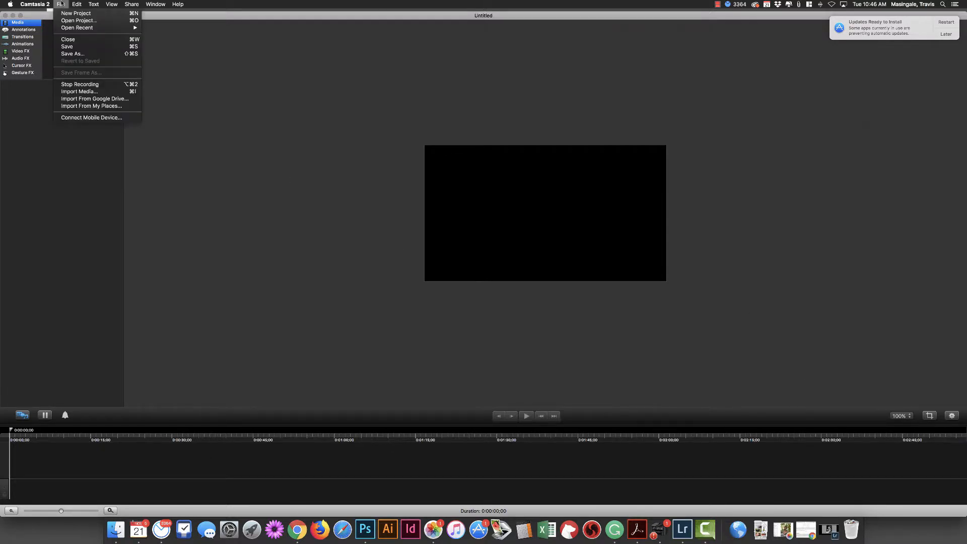